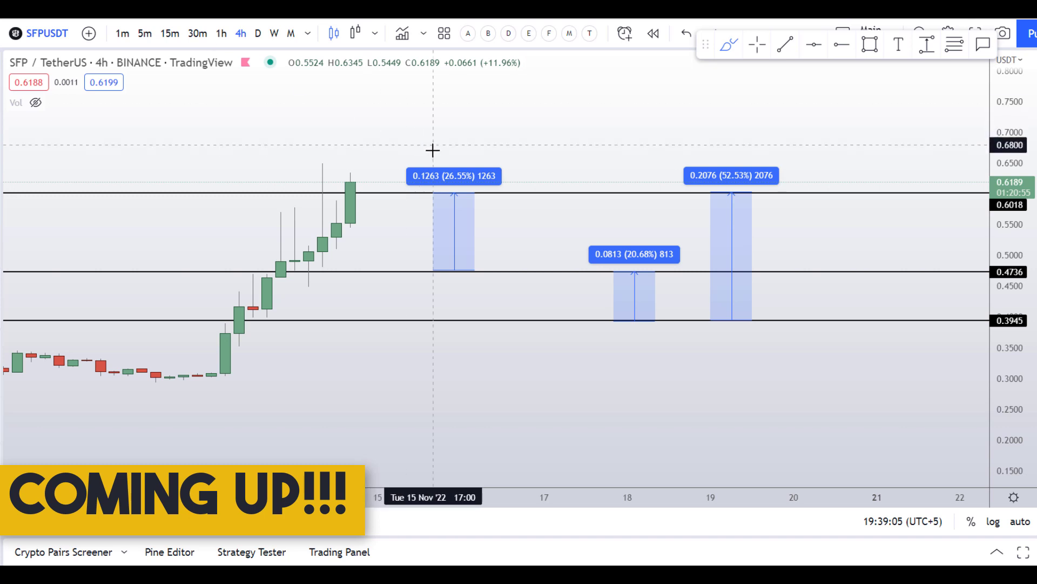
Step: Draw a red ellipse on the chart, then highlight the 51.12% price and 214.90% volume figures on CoinMarketCap
mouse_move(430, 131)
left_mouse_down()
mouse_move(384, 153)
mouse_move(433, 308)
left_mouse_up()
mouse_move(505, 337)
left_mouse_down()
mouse_move(848, 193)
mouse_move(686, 108)
mouse_move(397, 129)
left_mouse_up()
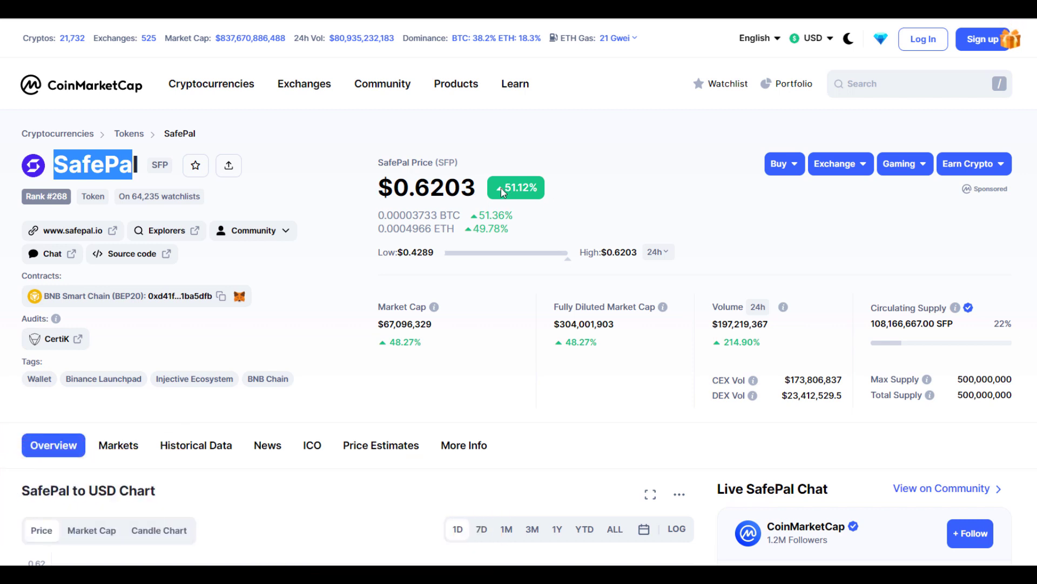
left_click_drag(503, 192, 532, 187)
left_click_drag(759, 343, 719, 343)
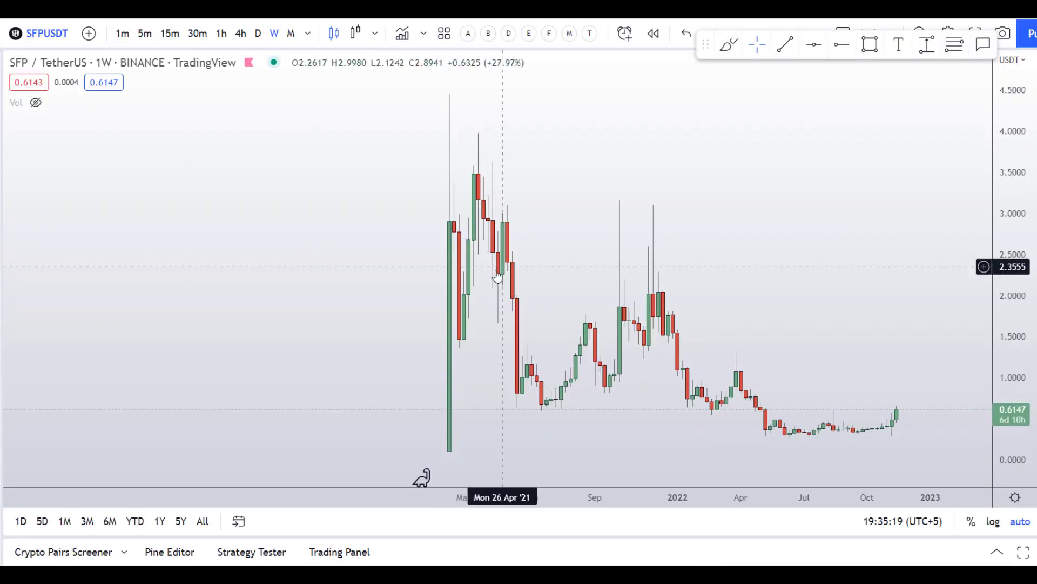
scroll(470, 249, "up", 5)
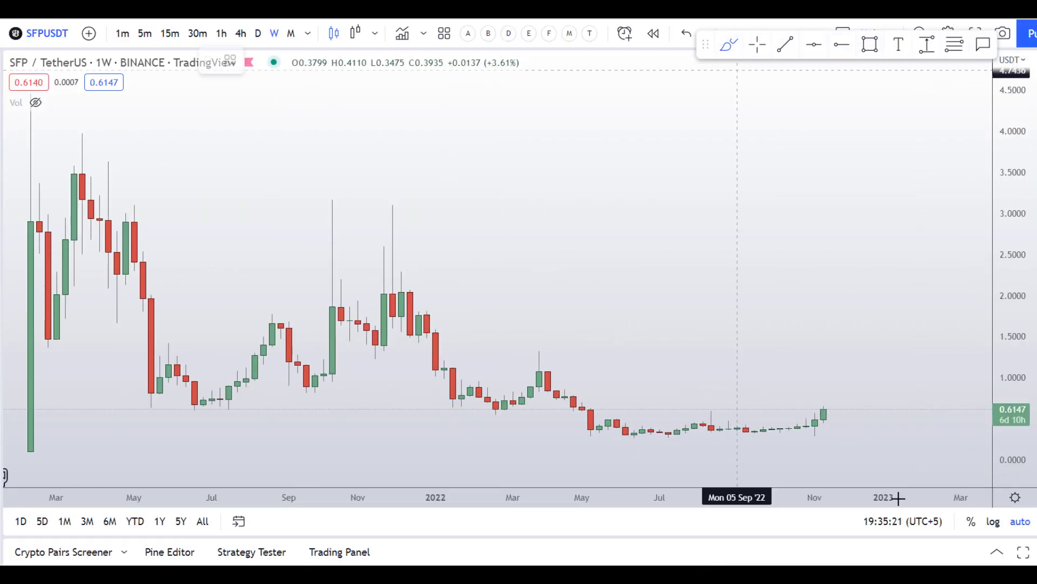
scroll(581, 258, "down", 3)
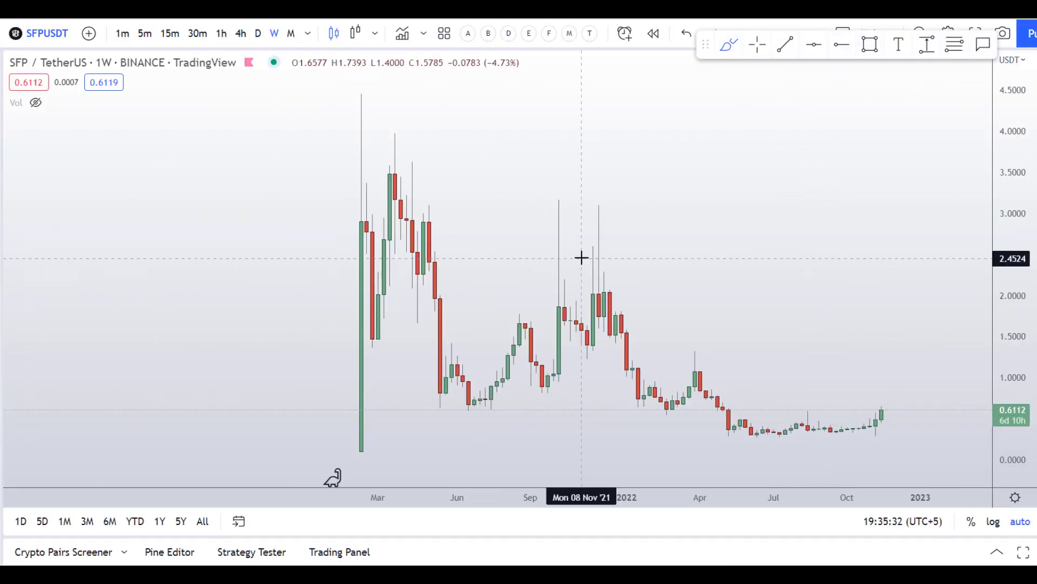
scroll(581, 257, "up", 2)
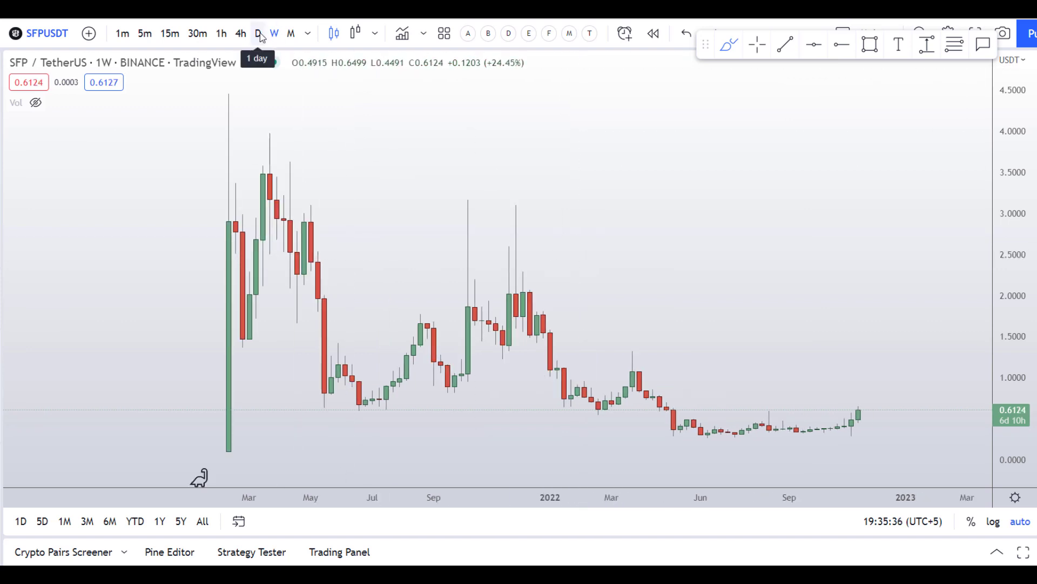
scroll(643, 267, "down", 2)
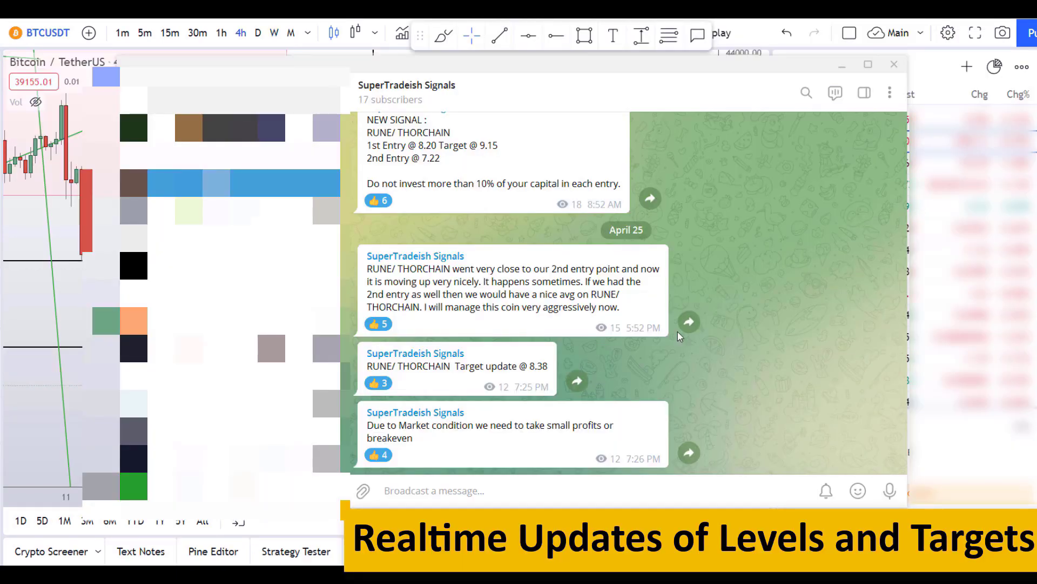
scroll(678, 331, "up", 12)
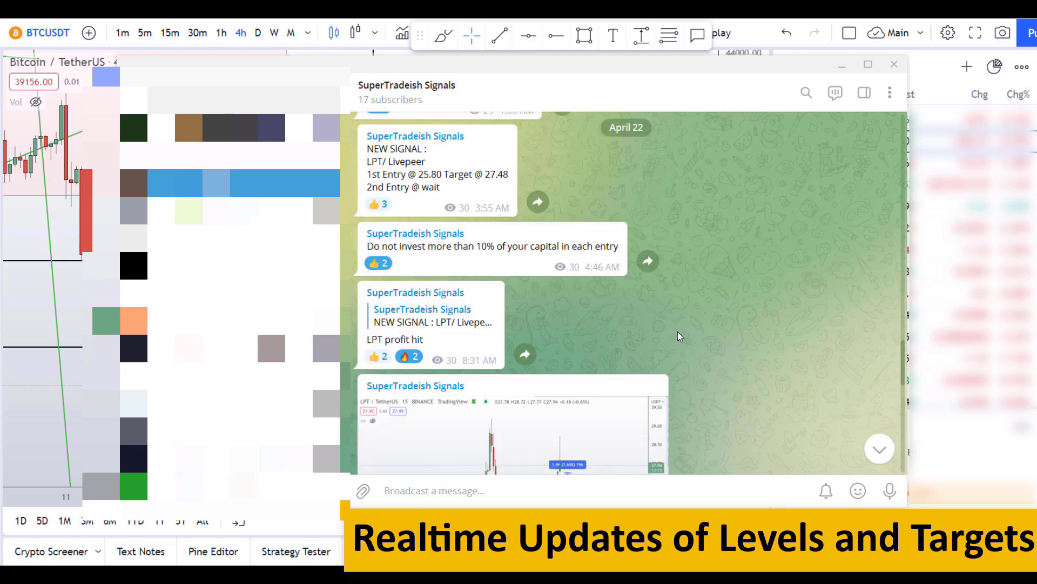
scroll(450, 243, "down", 2)
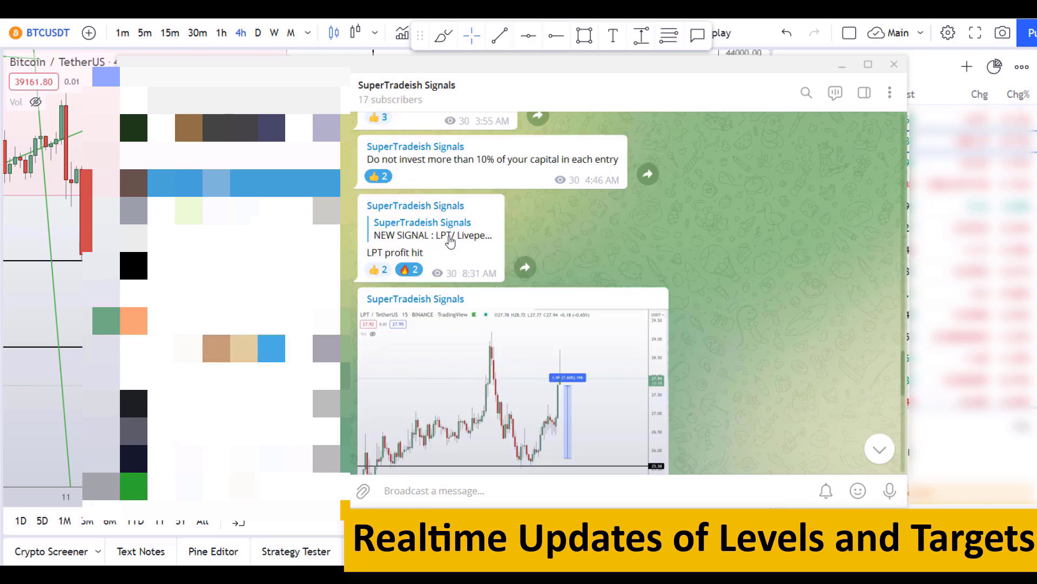
scroll(628, 298, "down", 3)
scroll(722, 292, "down", 7)
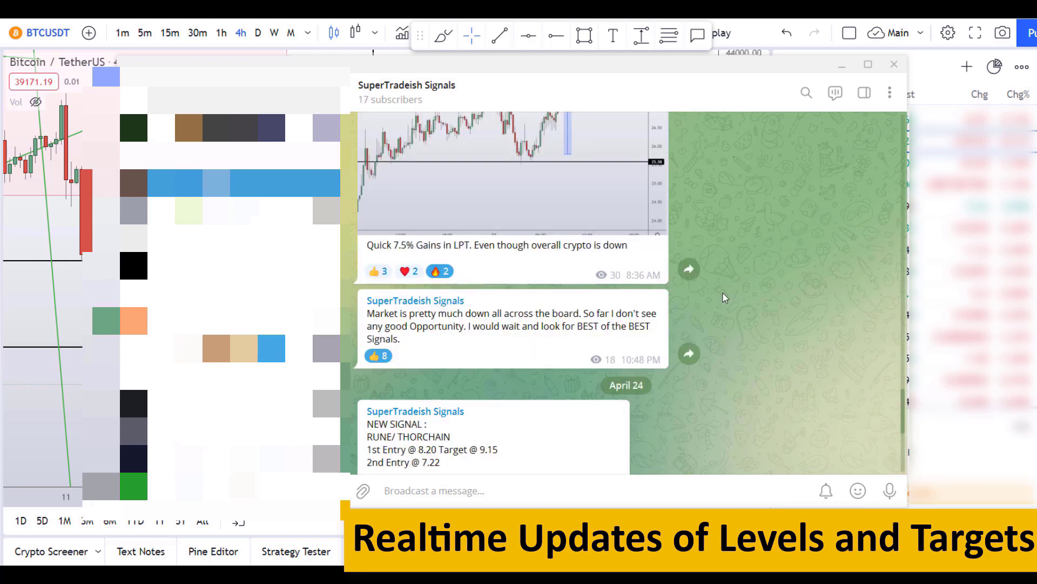
scroll(724, 296, "down", 2)
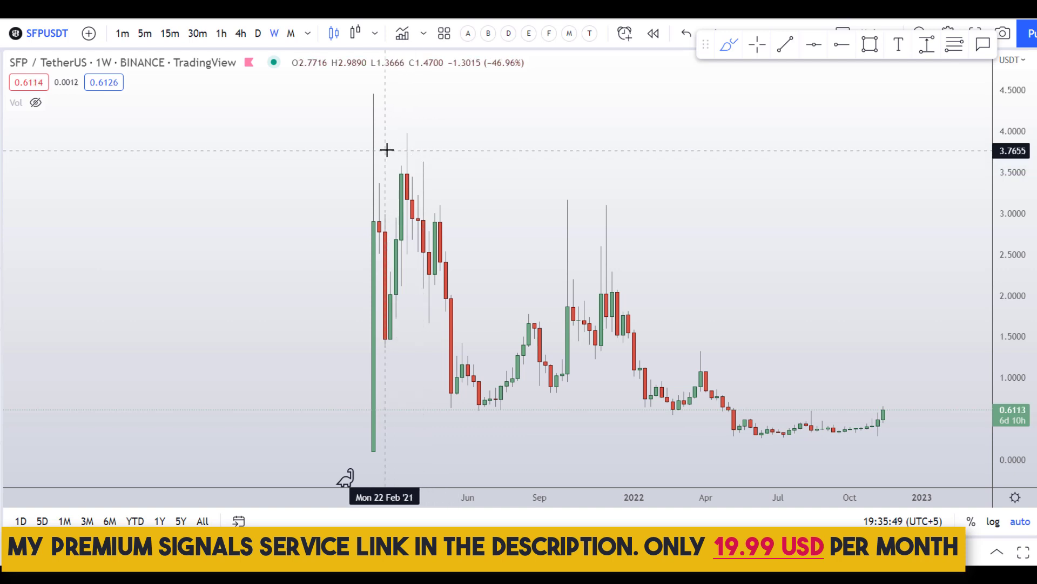
Step: Add a horizontal line at 0.6018 and circle in red the candles touching it
left_click(813, 44)
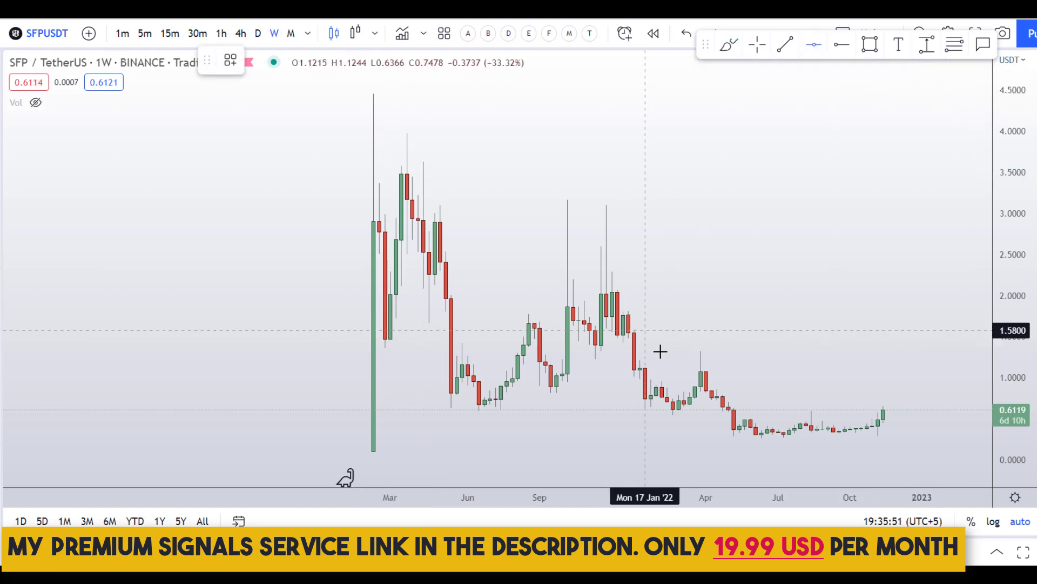
left_click(735, 411)
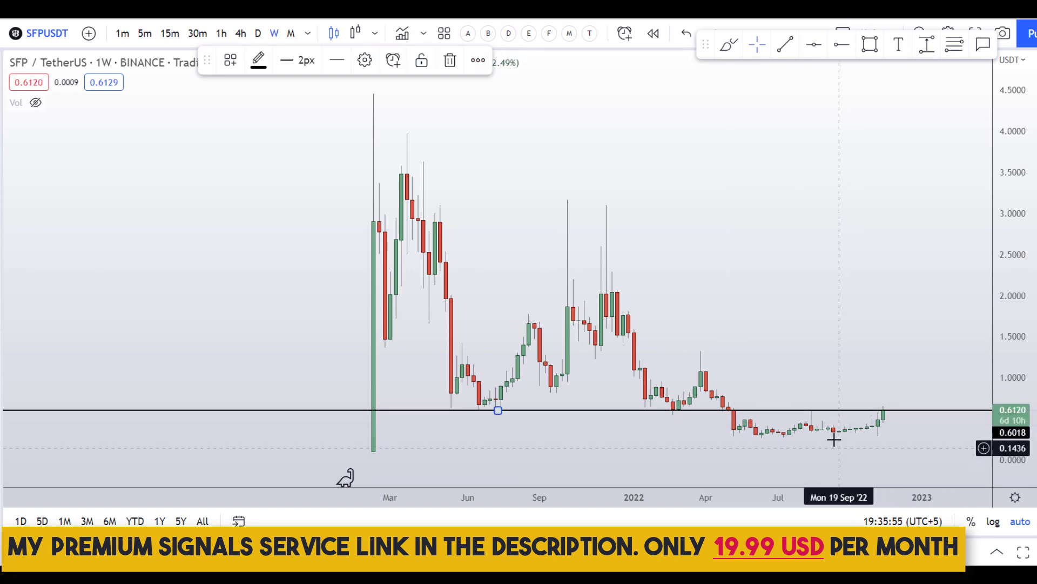
left_click(729, 45)
mouse_move(483, 392)
left_mouse_down()
mouse_move(468, 398)
mouse_move(502, 387)
left_mouse_up()
mouse_move(640, 390)
left_mouse_down()
mouse_move(711, 417)
mouse_move(643, 389)
left_mouse_up()
mouse_move(790, 383)
left_mouse_down()
mouse_move(780, 413)
mouse_move(811, 397)
left_mouse_up()
mouse_move(886, 396)
left_mouse_down()
mouse_move(861, 400)
mouse_move(899, 402)
mouse_move(872, 394)
left_mouse_up()
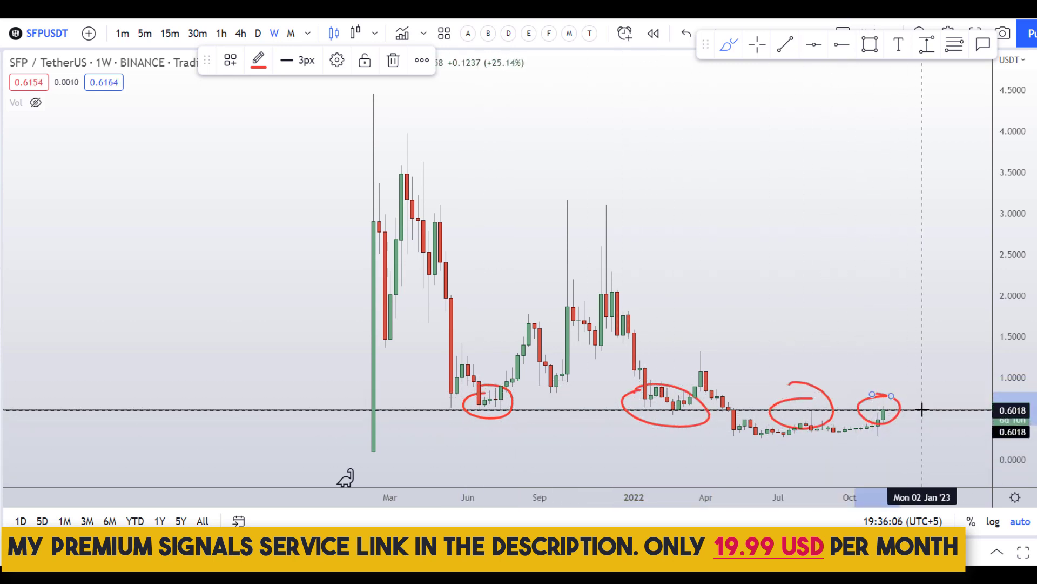
Step: Trace a red stroke along the support, undo the red strokes, and switch to daily candles
mouse_move(460, 412)
left_mouse_down()
mouse_move(888, 409)
mouse_move(435, 406)
left_mouse_up()
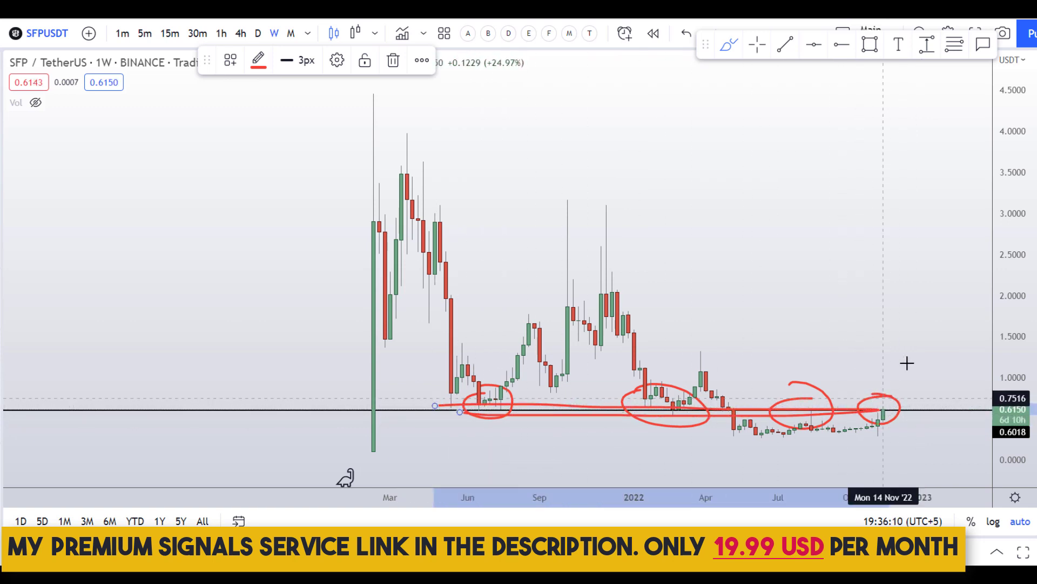
key("ctrl+z")
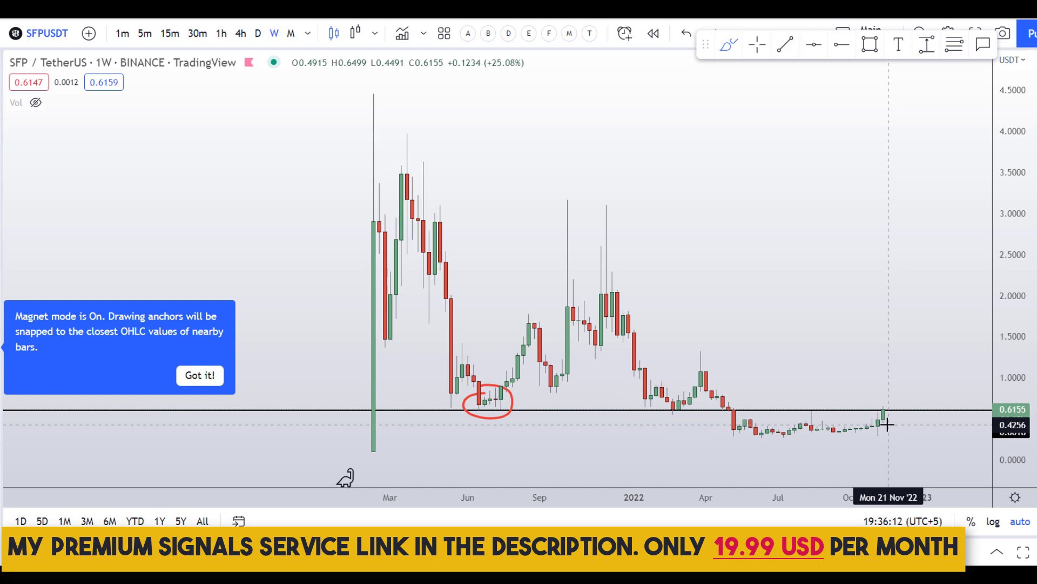
key("ctrl+z")
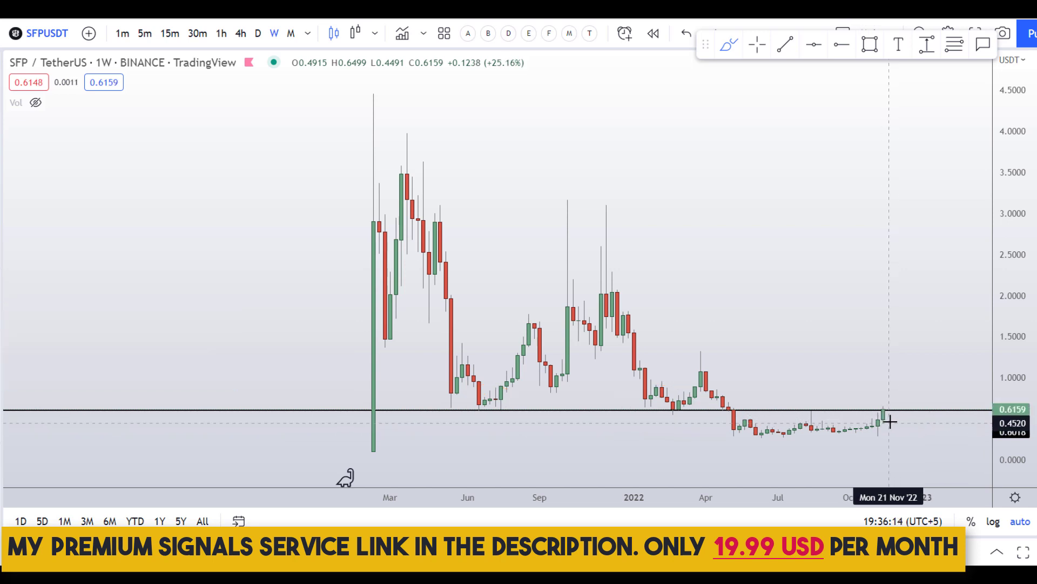
left_click(260, 36)
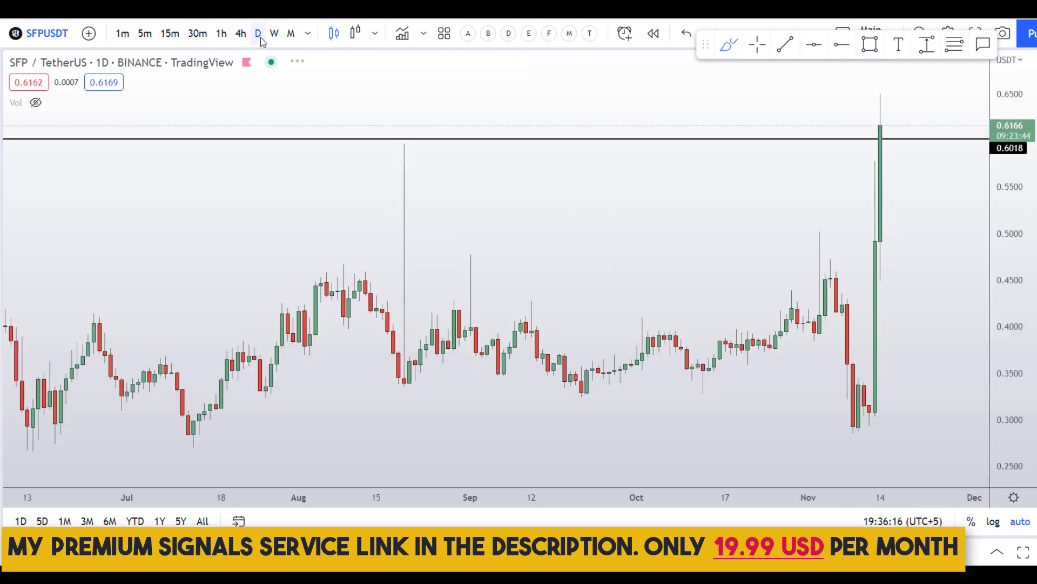
Step: Circle and then undo the big green daily candles, compress the price axis to 0–0.9, and switch to 4h
scroll(313, 103, "up", 5)
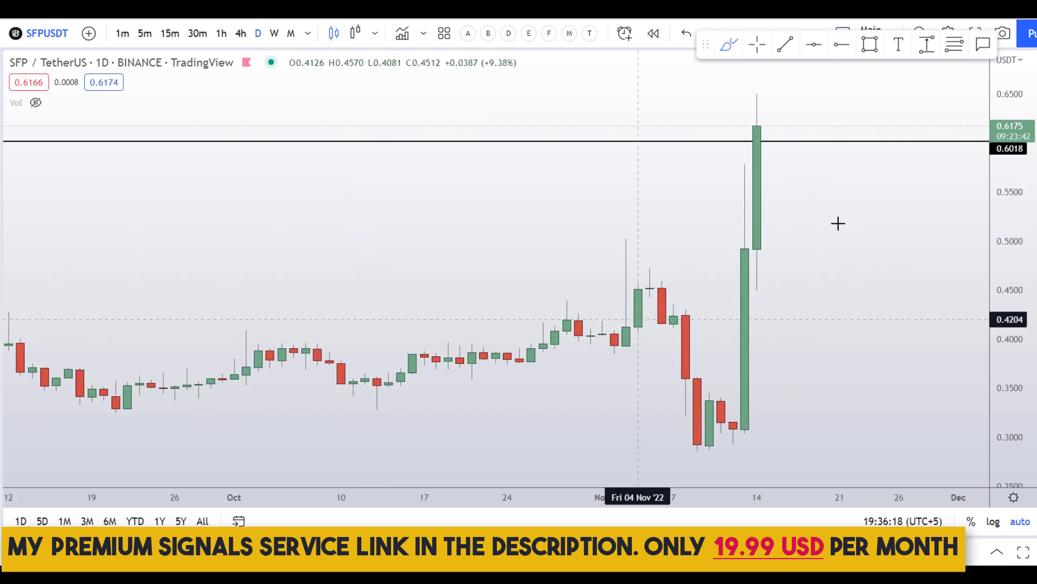
mouse_move(745, 77)
left_mouse_down()
mouse_move(718, 248)
mouse_move(793, 254)
mouse_move(783, 107)
mouse_move(752, 80)
left_mouse_up()
mouse_move(697, 223)
left_mouse_down()
mouse_move(742, 427)
mouse_move(722, 191)
left_mouse_up()
key("ctrl+z")
key("ctrl+z")
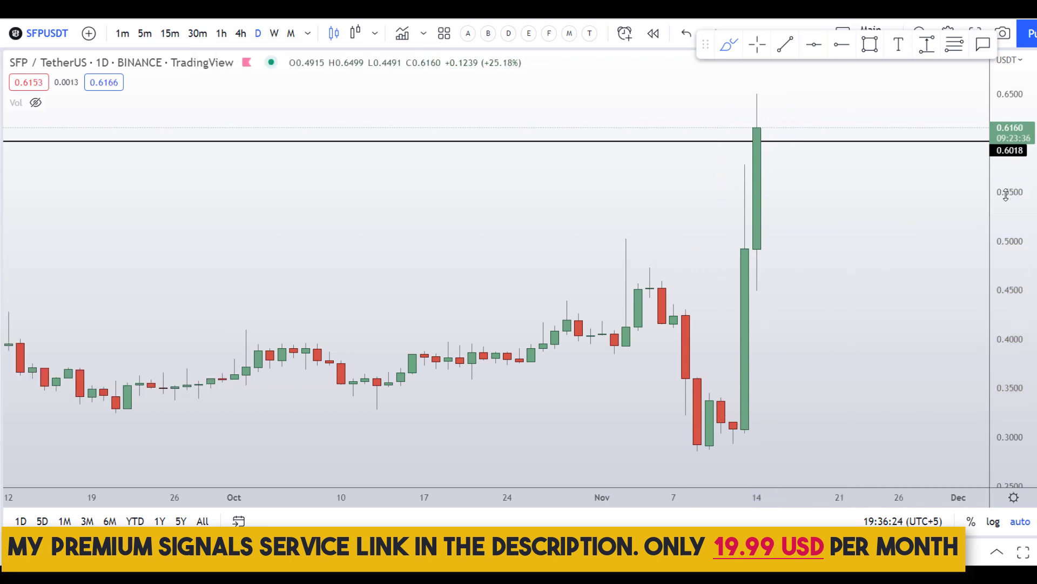
left_click_drag(1009, 227, 1008, 424)
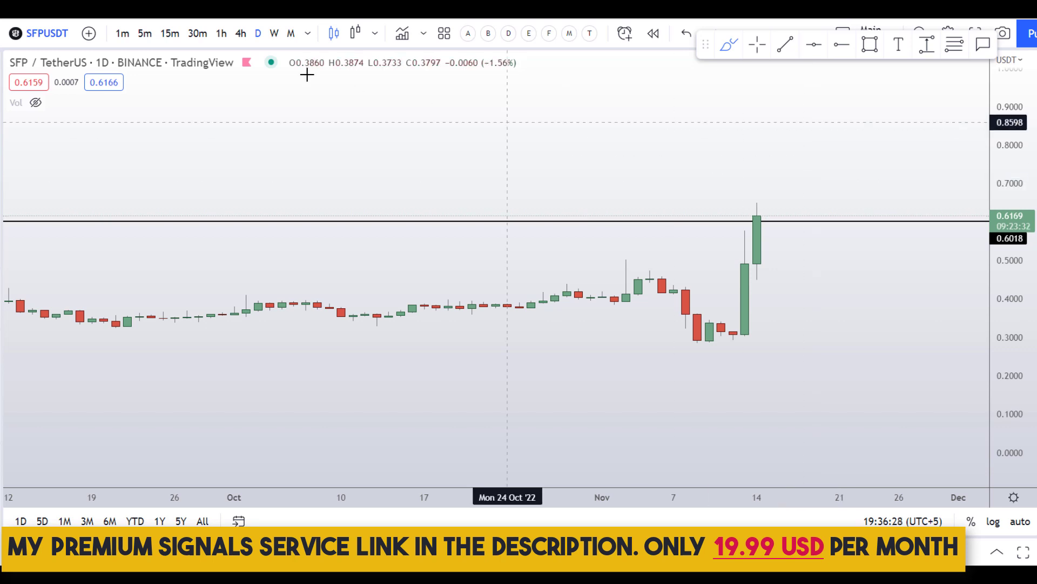
left_click(241, 34)
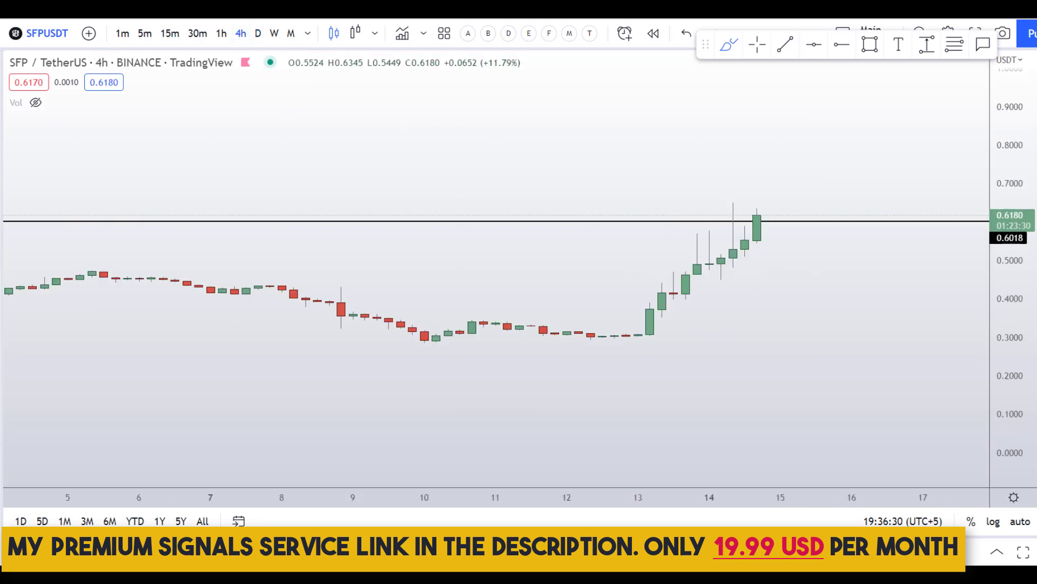
Step: Fit the price scale, then sketch red projected price paths and undo them
left_click(1020, 521)
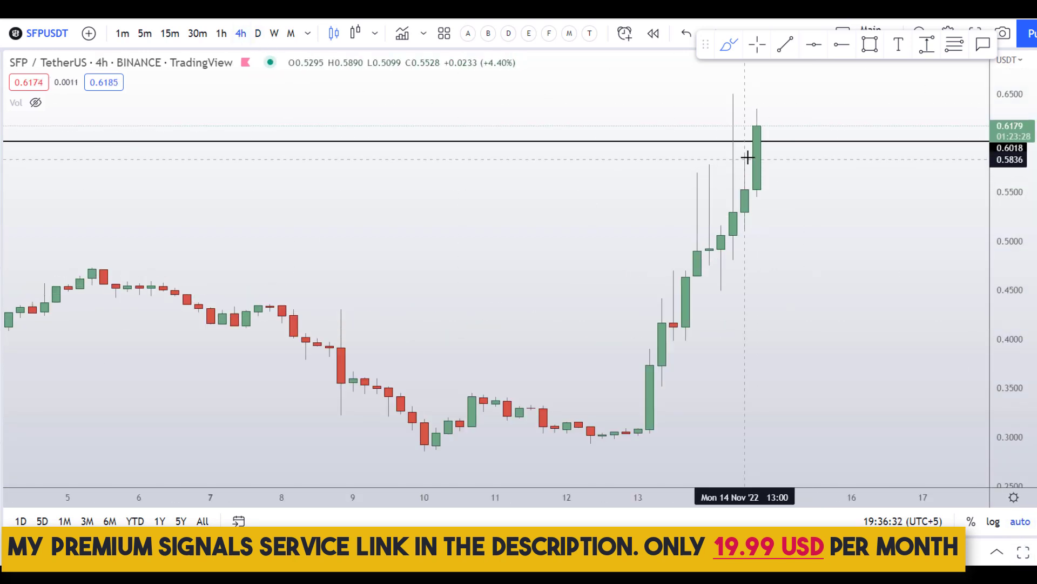
mouse_move(712, 164)
left_mouse_down()
mouse_move(764, 308)
mouse_move(776, 283)
mouse_move(816, 284)
mouse_move(838, 229)
left_mouse_up()
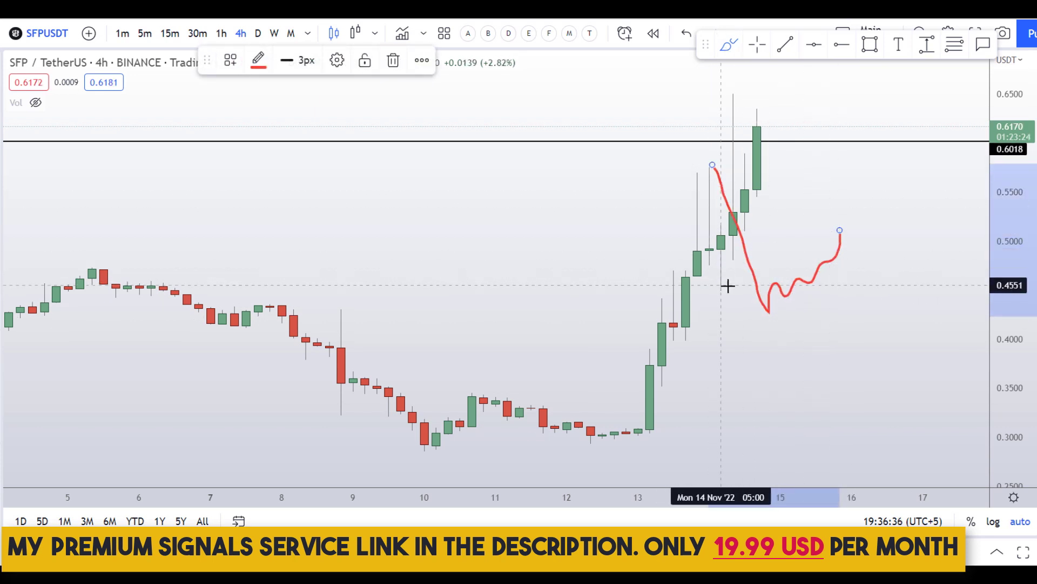
mouse_move(711, 275)
left_mouse_down()
mouse_move(747, 212)
mouse_move(768, 106)
left_mouse_up()
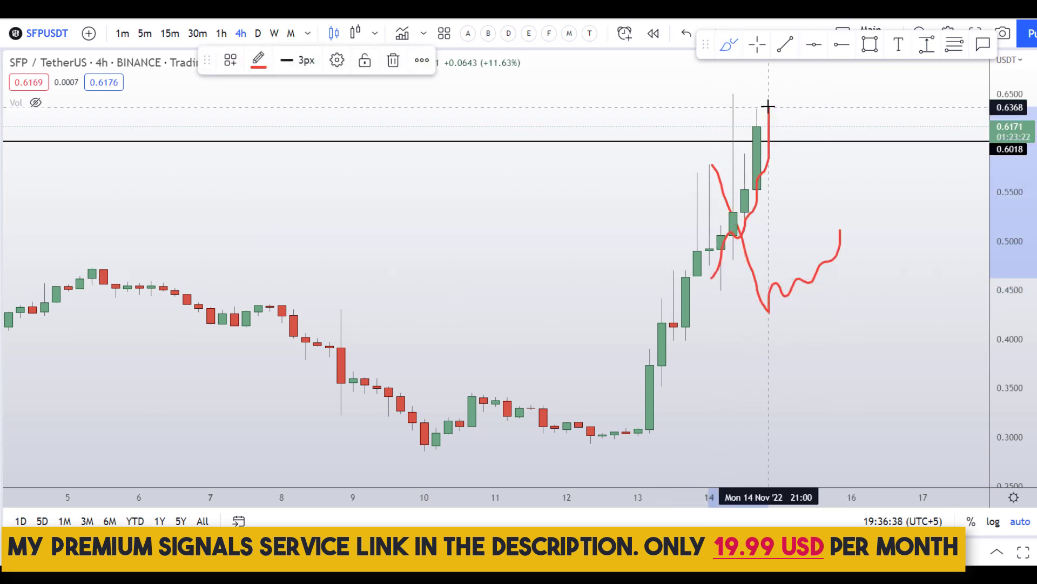
key("ctrl+z")
key("ctrl+z")
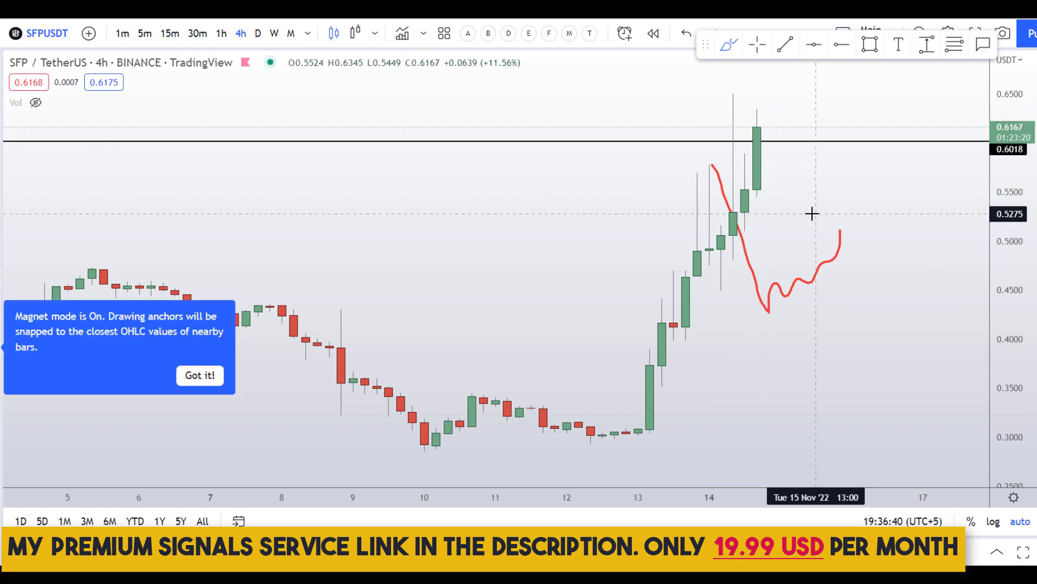
Step: Try red strokes near 0.45 and 0.434 and a drop from the latest candle, undoing each
scroll(766, 290, "down", 2)
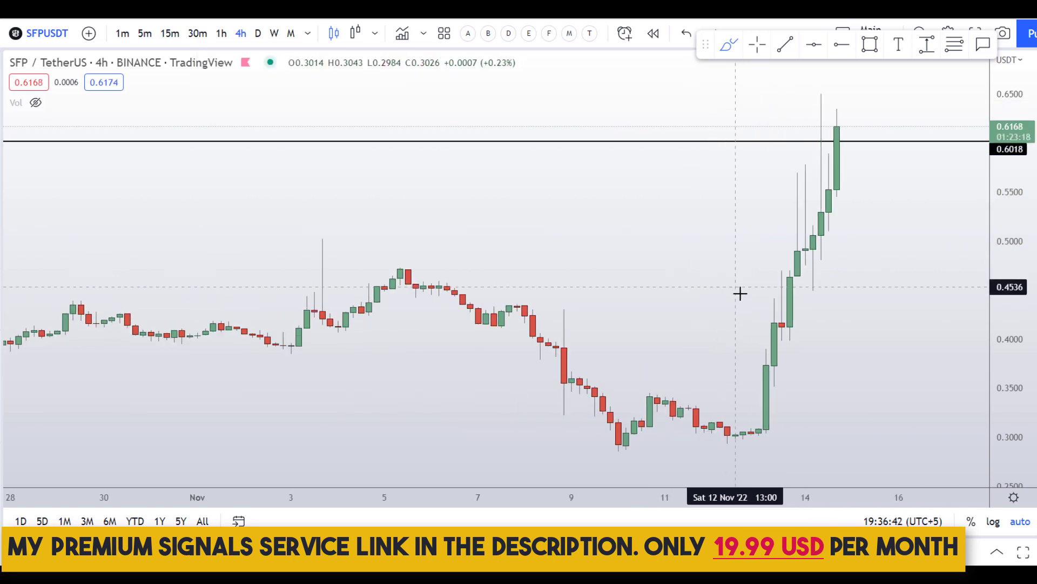
left_click_drag(705, 288, 903, 282)
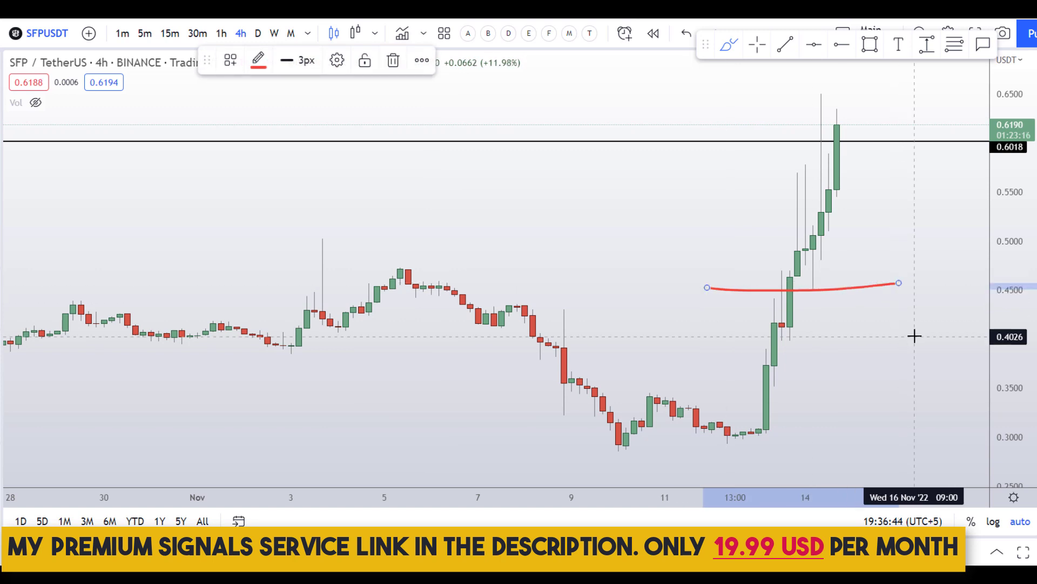
key("ctrl+z")
left_click_drag(749, 305, 869, 307)
key("ctrl+z")
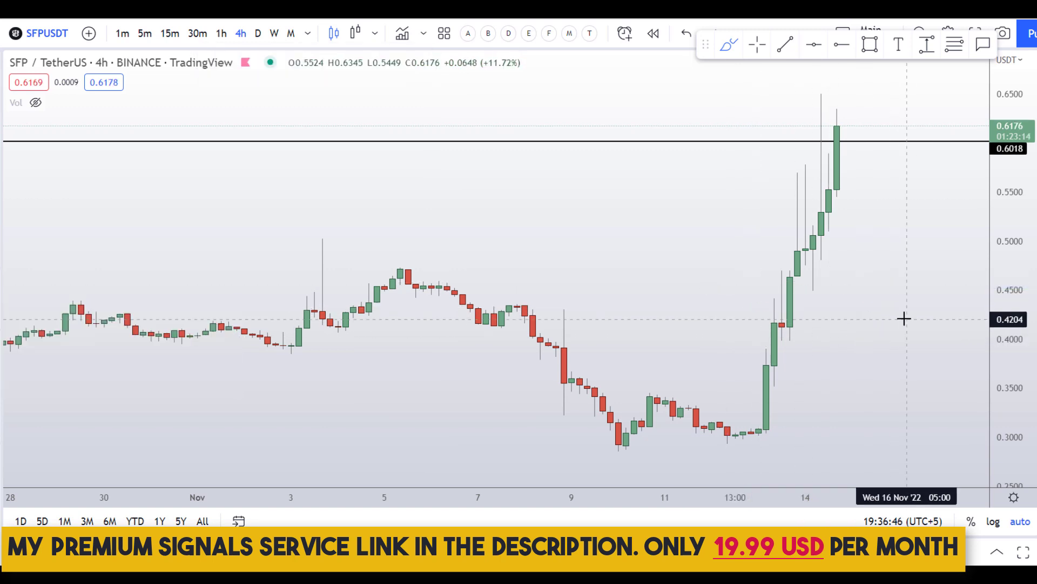
scroll(826, 238, "up", 3)
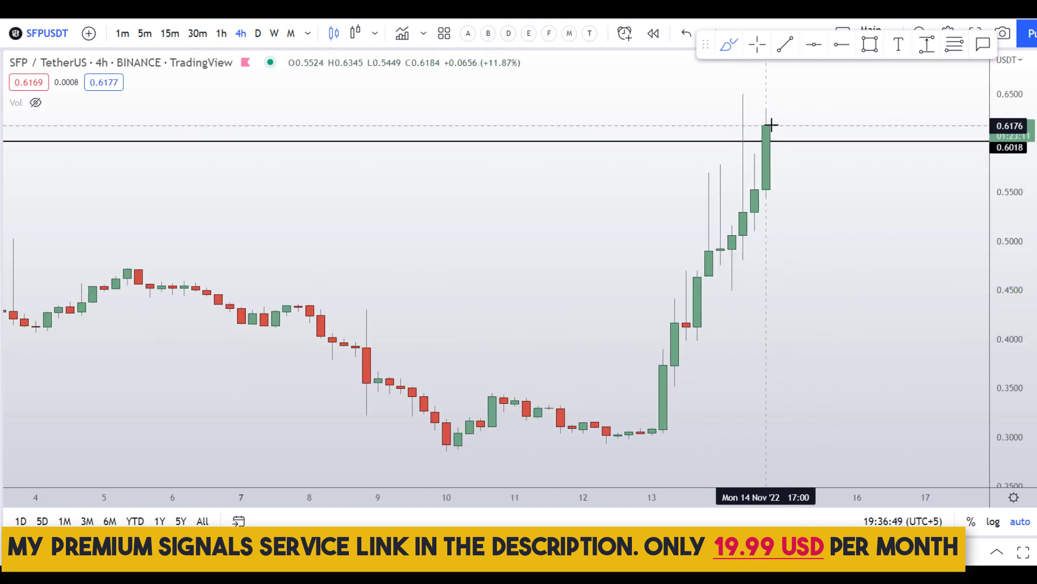
left_click_drag(769, 127, 818, 282)
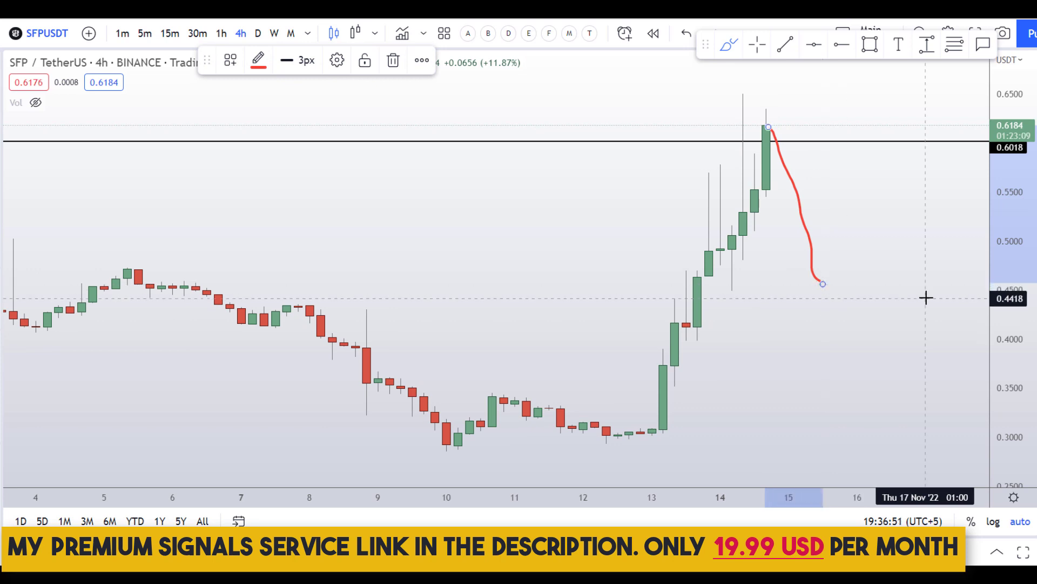
key("ctrl+z")
scroll(812, 203, "down", 3)
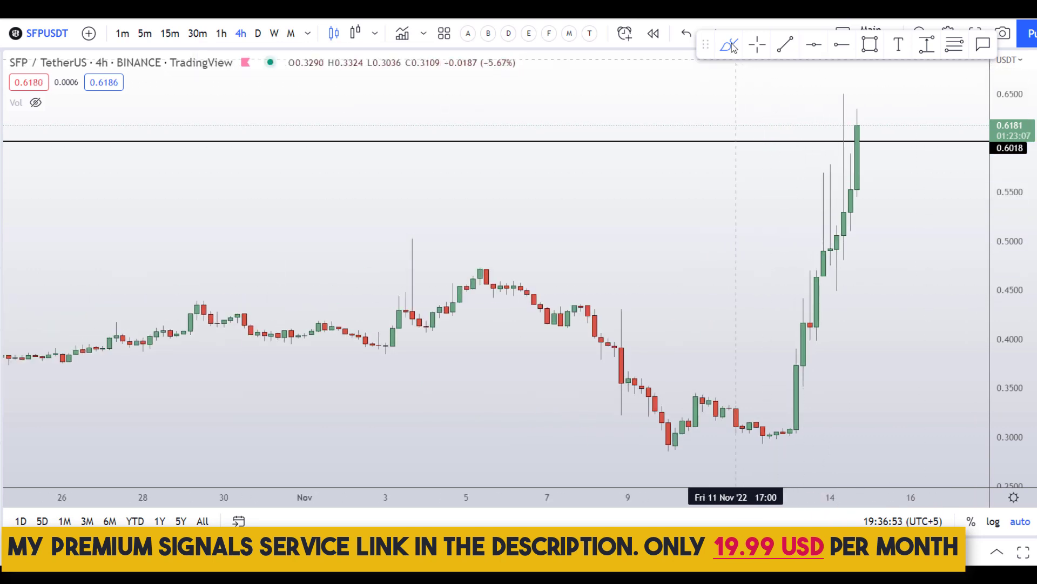
Step: Draw a red X over the latest candles, then undo a rising arrow and one X stroke
left_click_drag(875, 113, 803, 158)
mouse_move(814, 110)
left_mouse_down()
mouse_move(885, 172)
mouse_move(892, 262)
left_mouse_up()
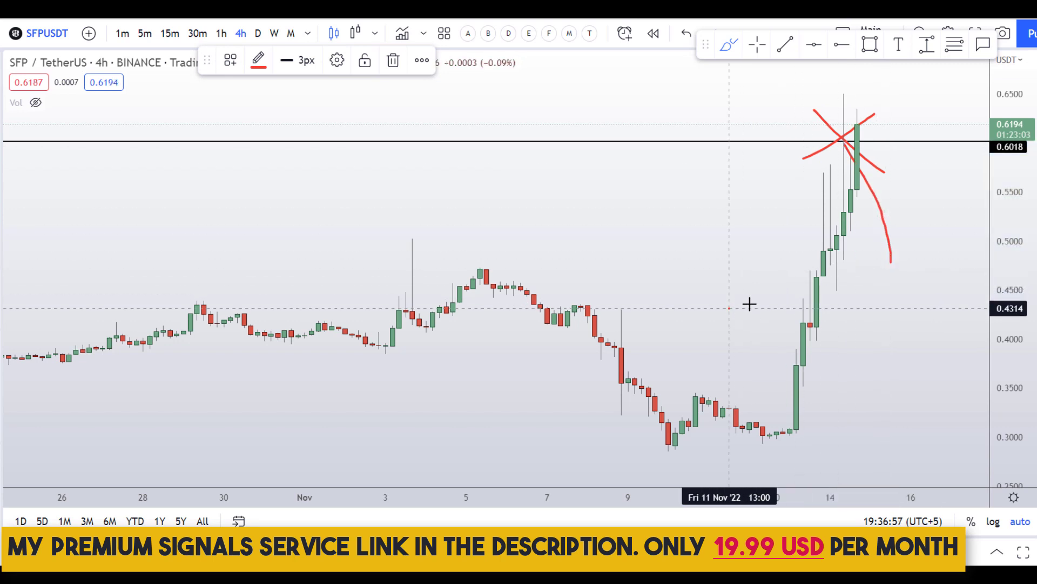
mouse_move(734, 308)
left_mouse_down()
mouse_move(778, 178)
mouse_move(795, 209)
left_mouse_up()
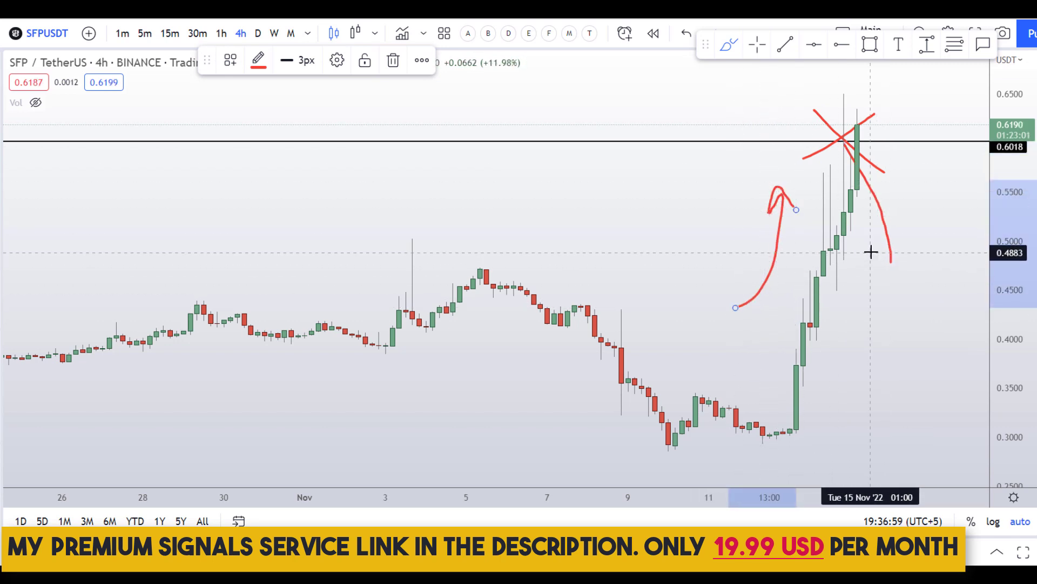
key("ctrl+z")
key("ctrl+z")
Step: Add a horizontal support line at 0.4736
left_click(814, 44)
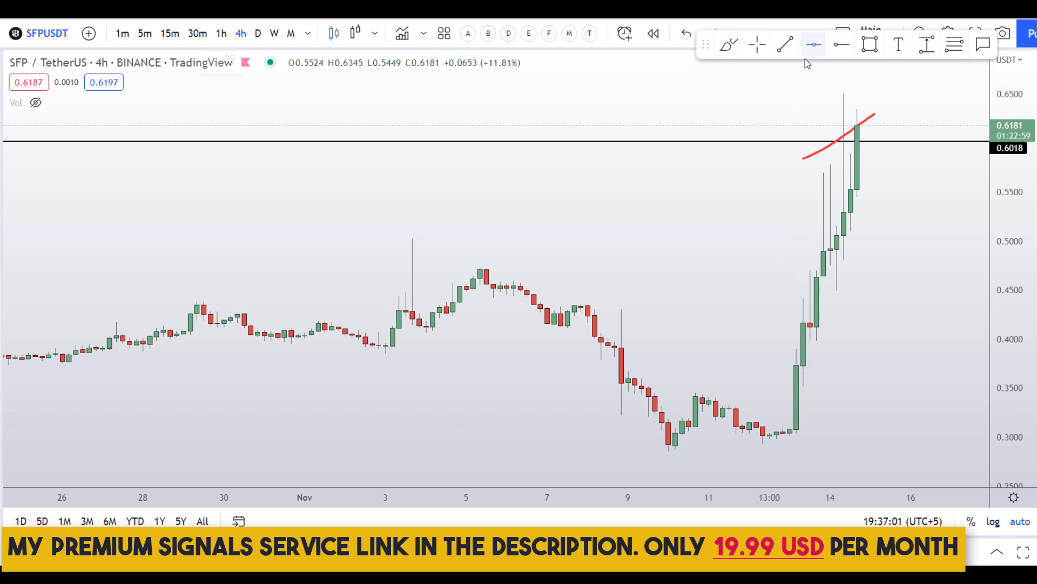
key("ctrl+z")
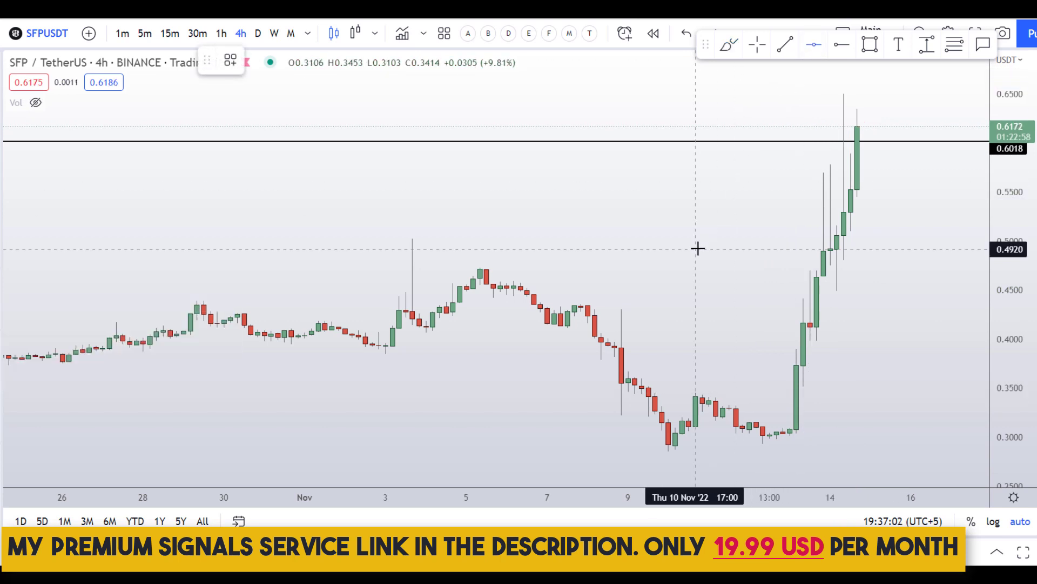
left_click(631, 266)
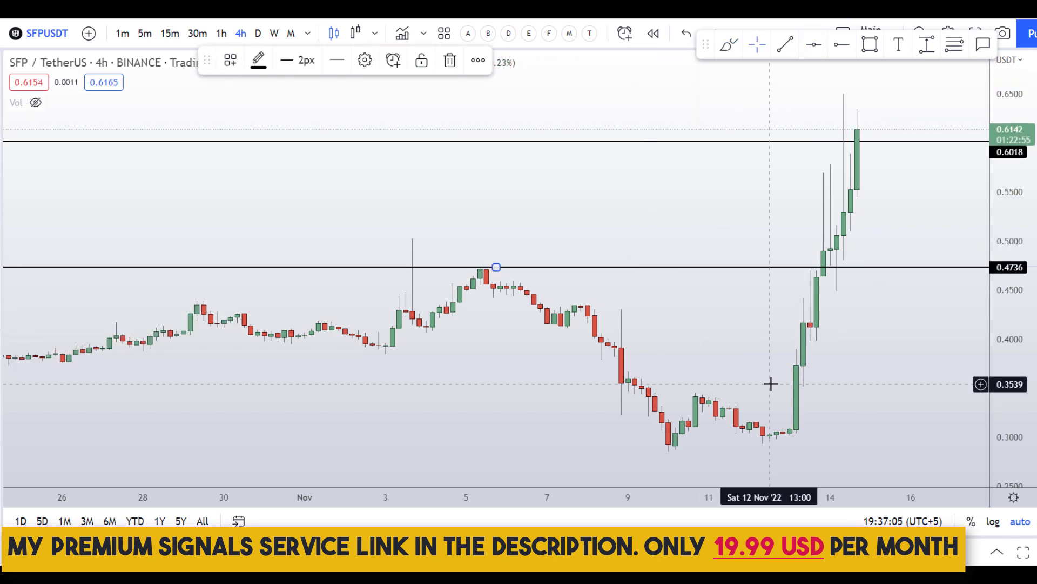
scroll(776, 339, "down", 2)
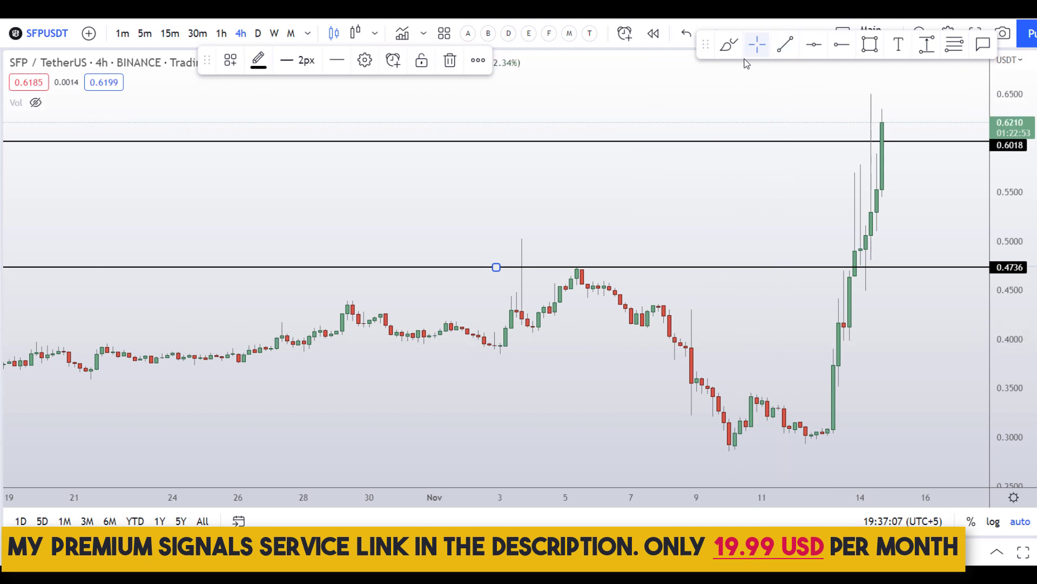
Step: Circle the 3 Nov wick and a loop near 0.47 in red, undo them, and add a 0.3945 line
left_click(729, 44)
mouse_move(500, 253)
left_mouse_down()
mouse_move(500, 285)
mouse_move(518, 245)
mouse_move(577, 238)
mouse_move(574, 259)
left_mouse_up()
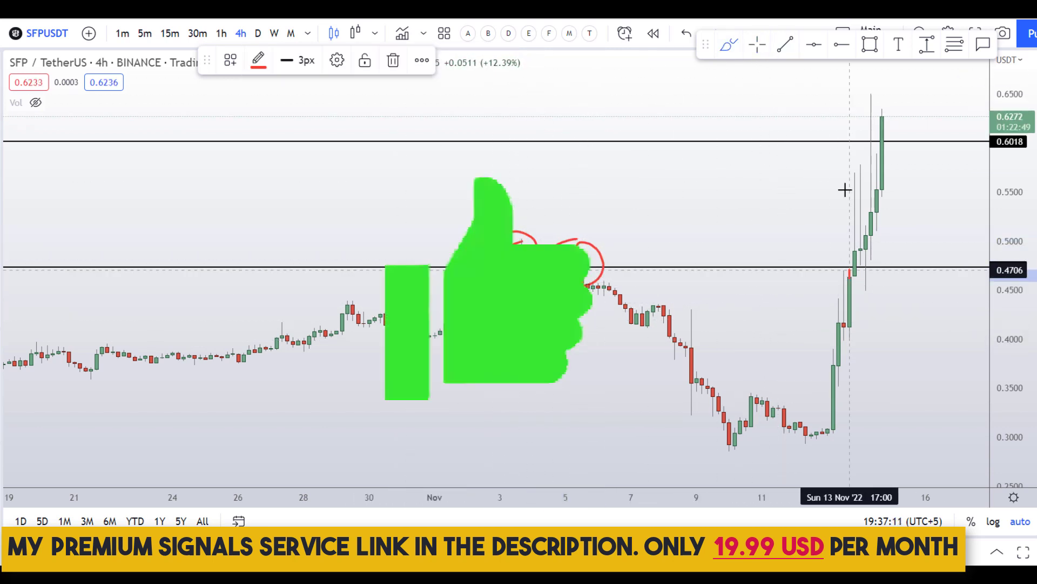
mouse_move(845, 189)
left_mouse_down()
mouse_move(914, 308)
mouse_move(894, 251)
mouse_move(910, 271)
mouse_move(930, 270)
left_mouse_up()
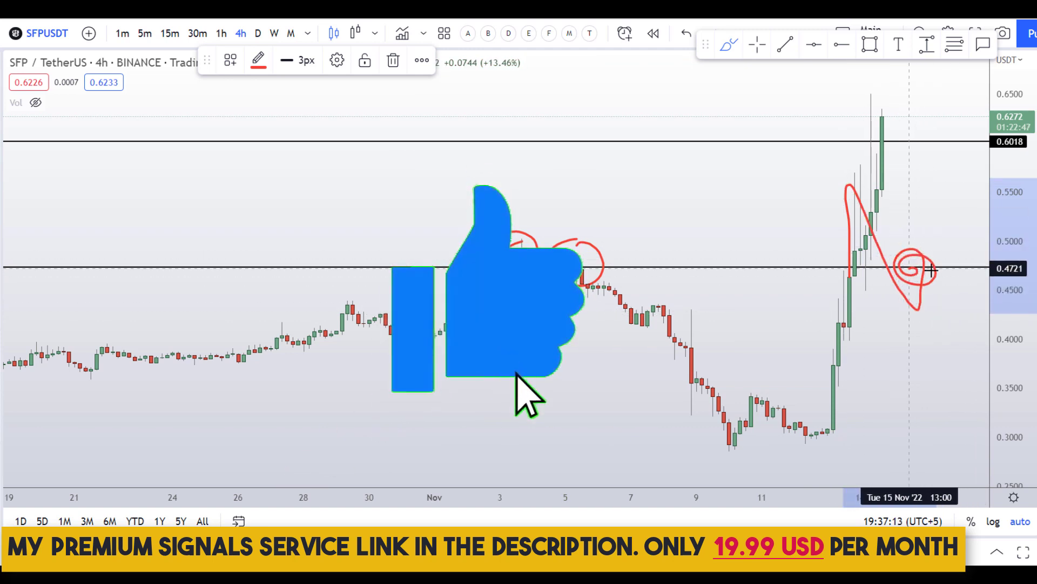
key("ctrl+z")
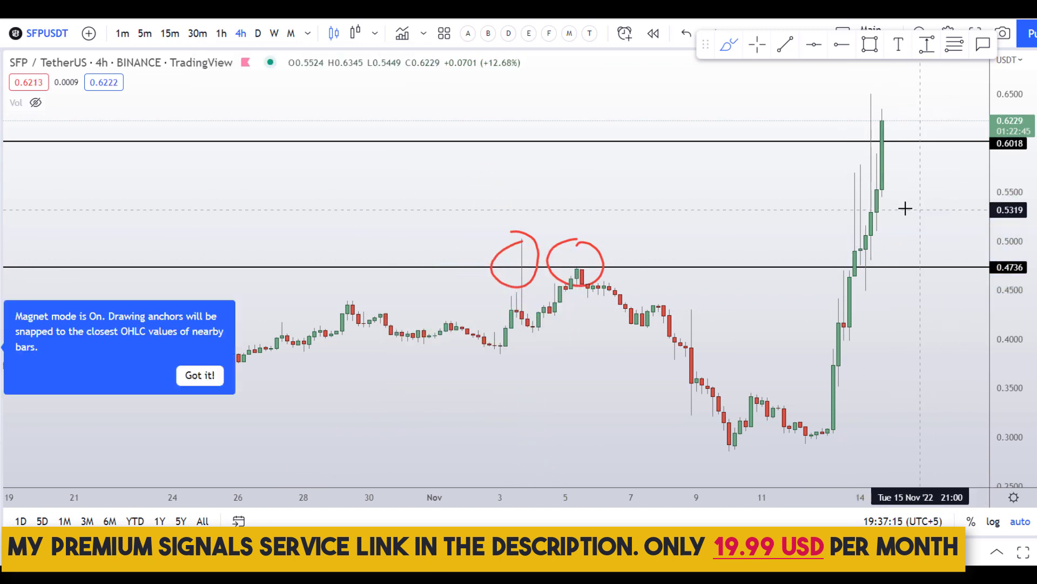
key("ctrl+z")
key("ctrl+z")
left_click(814, 44)
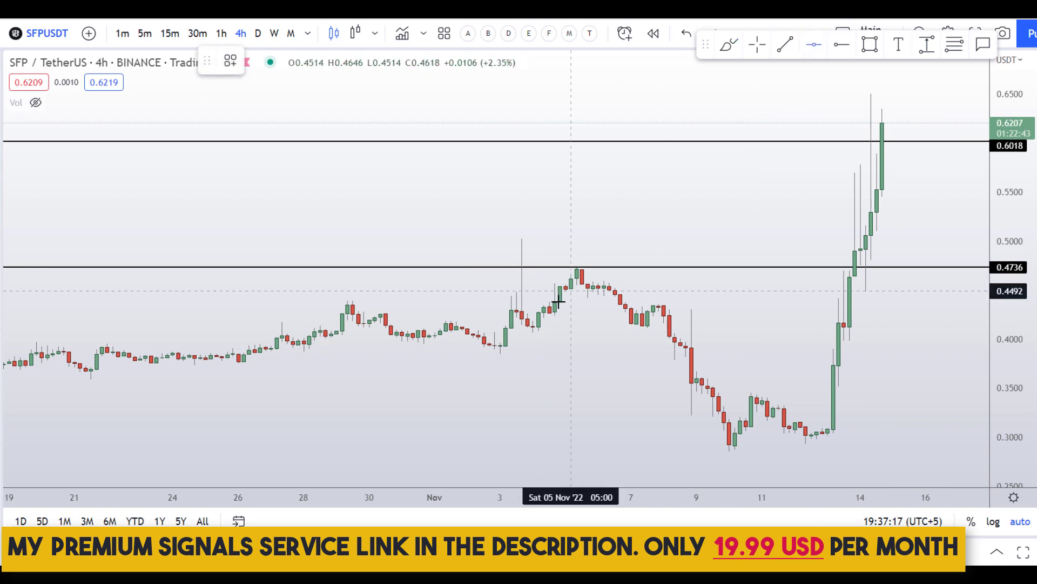
left_click(550, 344)
Step: Pan to show November onward and sketch red price paths down to 0.4736 and 0.3945
scroll(678, 389, "down", 2)
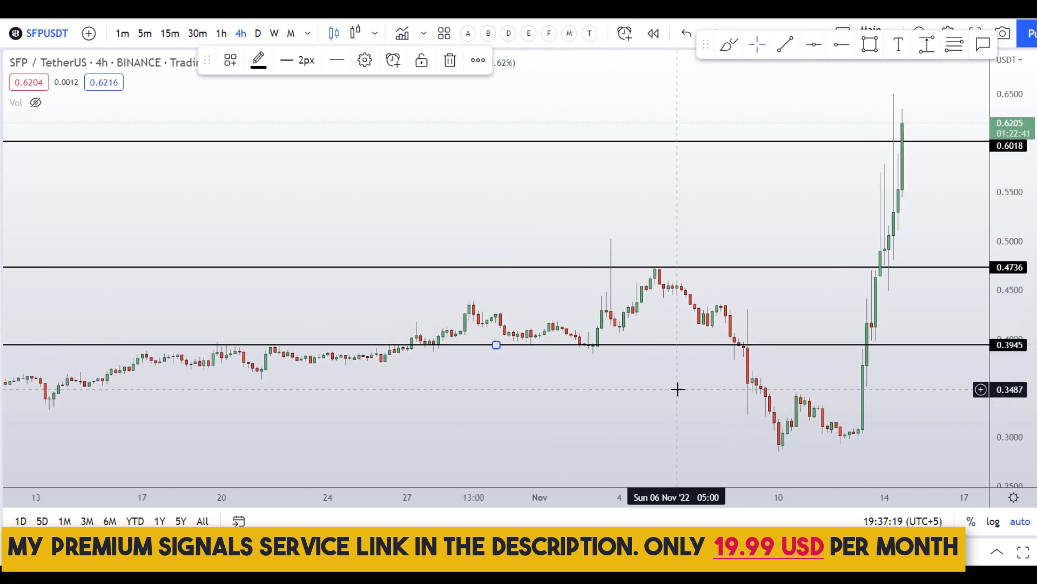
left_click(728, 44)
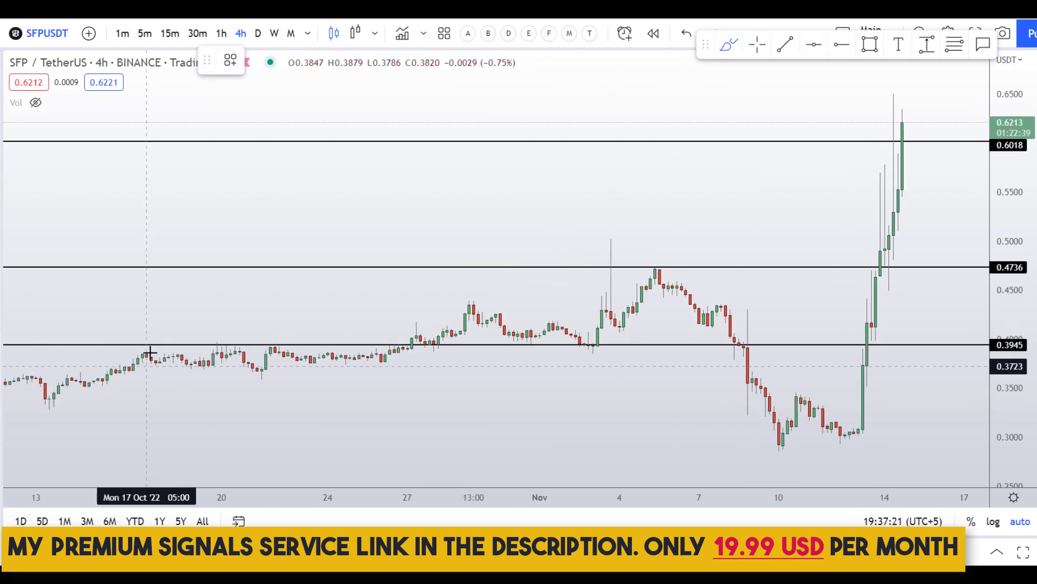
mouse_move(161, 320)
left_mouse_down()
mouse_move(146, 322)
mouse_move(563, 366)
mouse_move(762, 335)
mouse_move(162, 322)
left_mouse_up()
key("ctrl+z")
left_click_drag(248, 340, 76, 276)
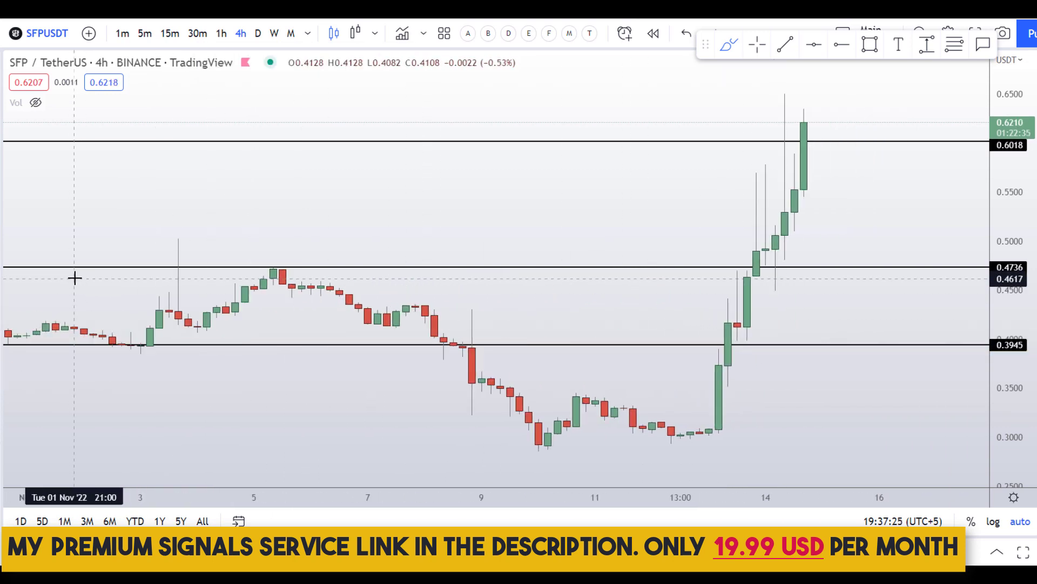
mouse_move(813, 137)
left_mouse_down()
mouse_move(856, 267)
mouse_move(879, 217)
mouse_move(918, 262)
left_mouse_up()
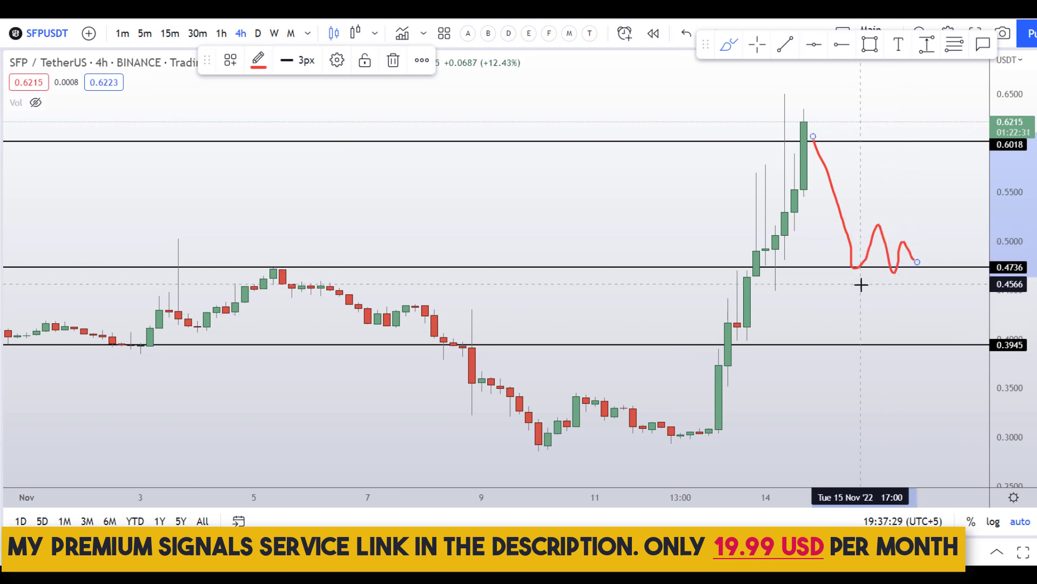
mouse_move(852, 297)
left_mouse_down()
mouse_move(880, 347)
mouse_move(899, 322)
mouse_move(965, 330)
left_mouse_up()
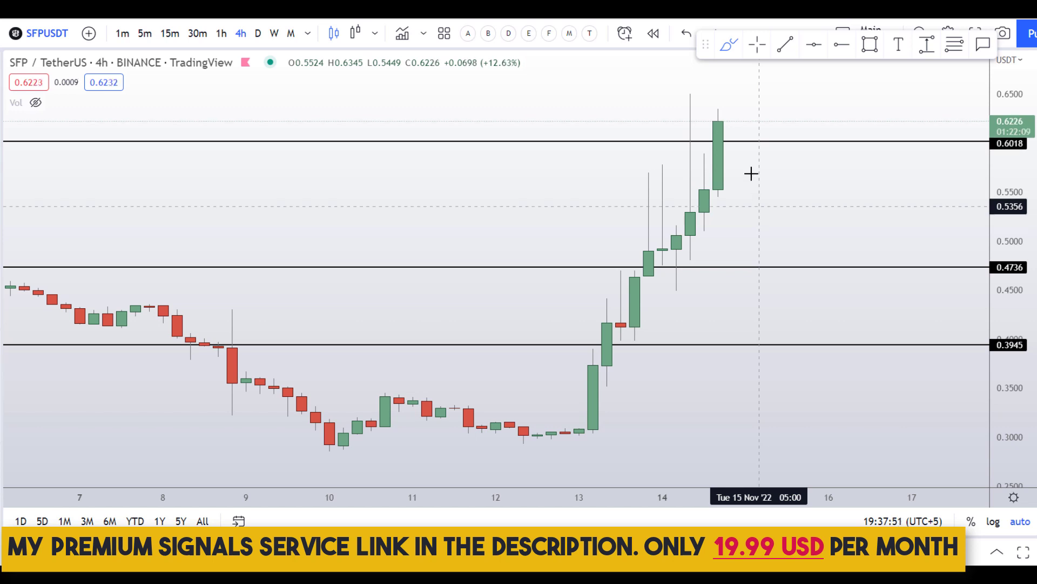
left_click(725, 47)
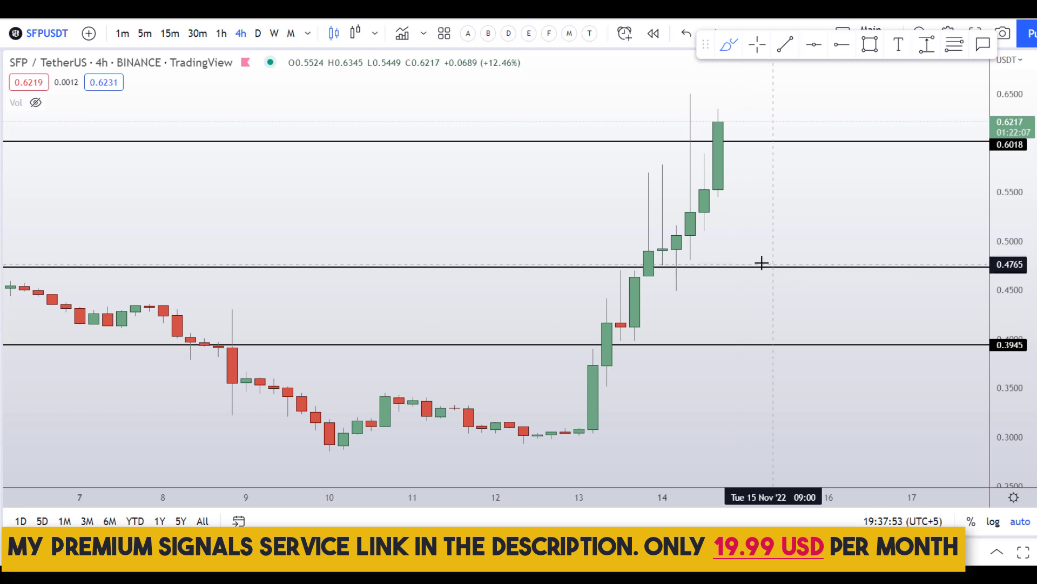
left_click_drag(720, 266, 830, 267)
left_click_drag(733, 345, 818, 350)
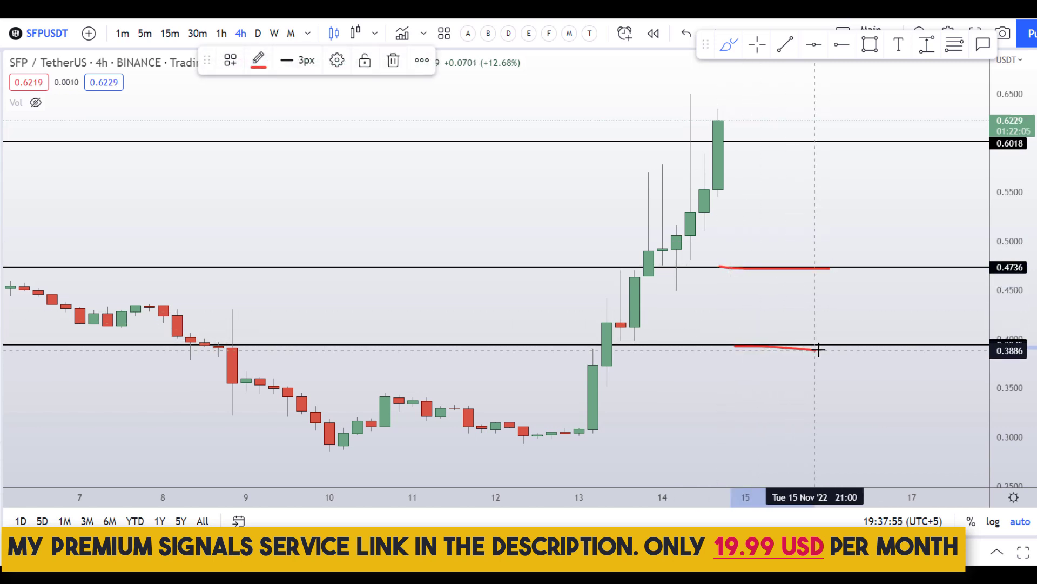
mouse_move(745, 175)
left_mouse_down()
mouse_move(759, 270)
mouse_move(767, 280)
mouse_move(787, 242)
mouse_move(811, 275)
left_mouse_up()
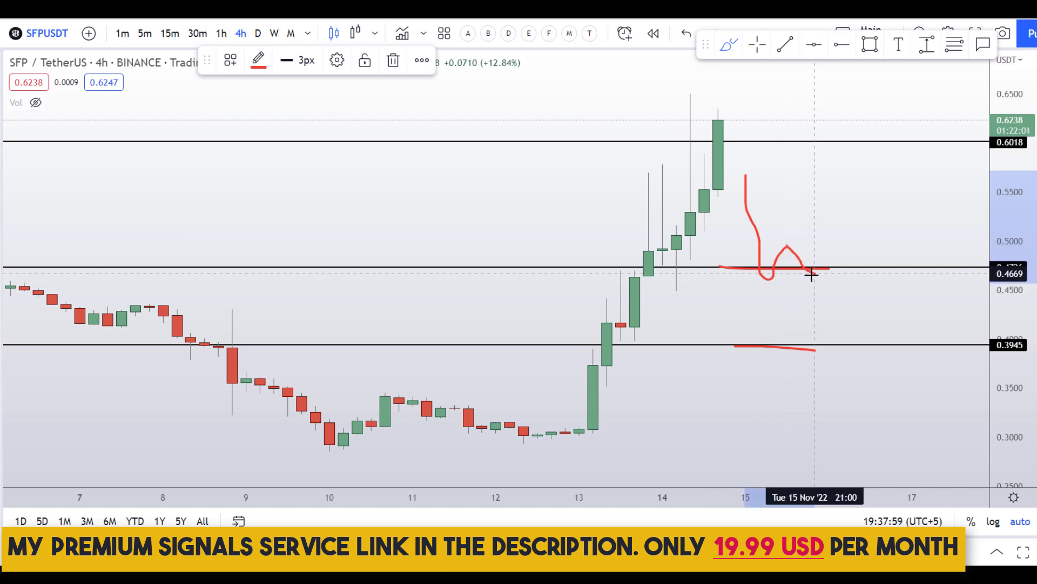
mouse_move(816, 236)
left_mouse_down()
mouse_move(838, 273)
mouse_move(850, 241)
mouse_move(874, 269)
mouse_move(891, 220)
left_mouse_up()
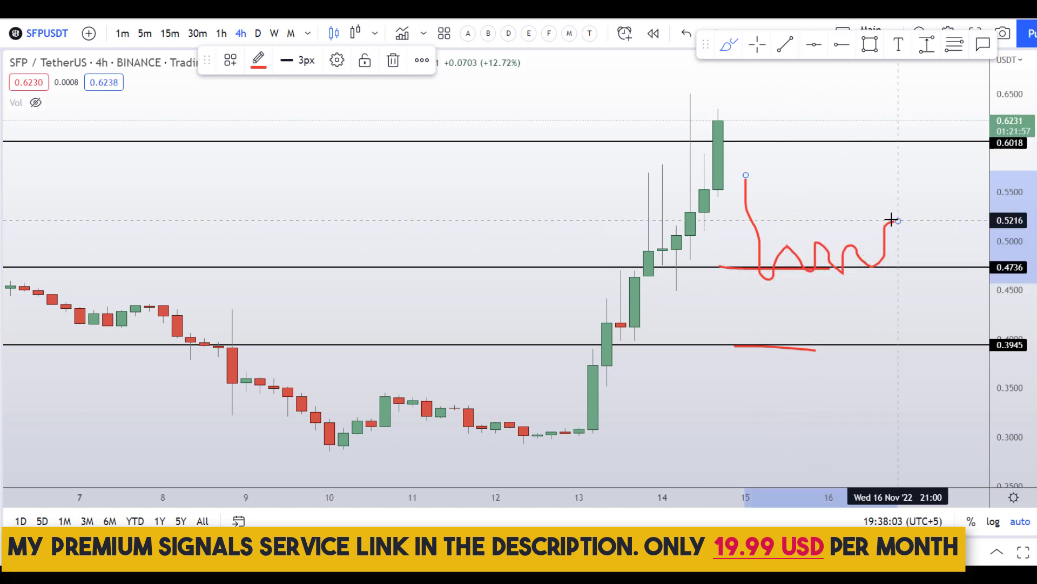
key("ctrl+z")
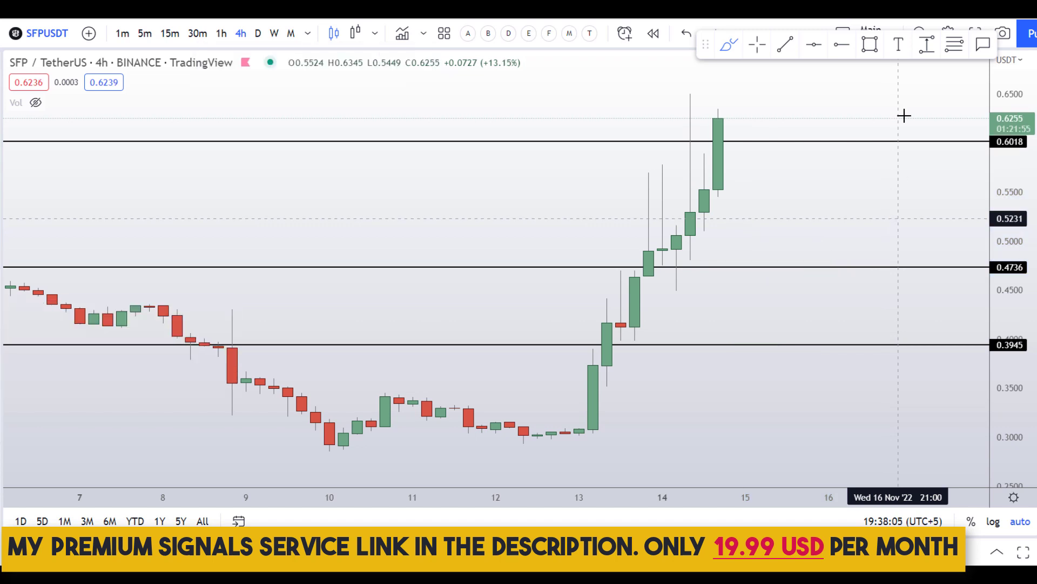
Step: Measure the price range from 0.4736 up to 0.6018 (26.55%)
left_click(926, 45)
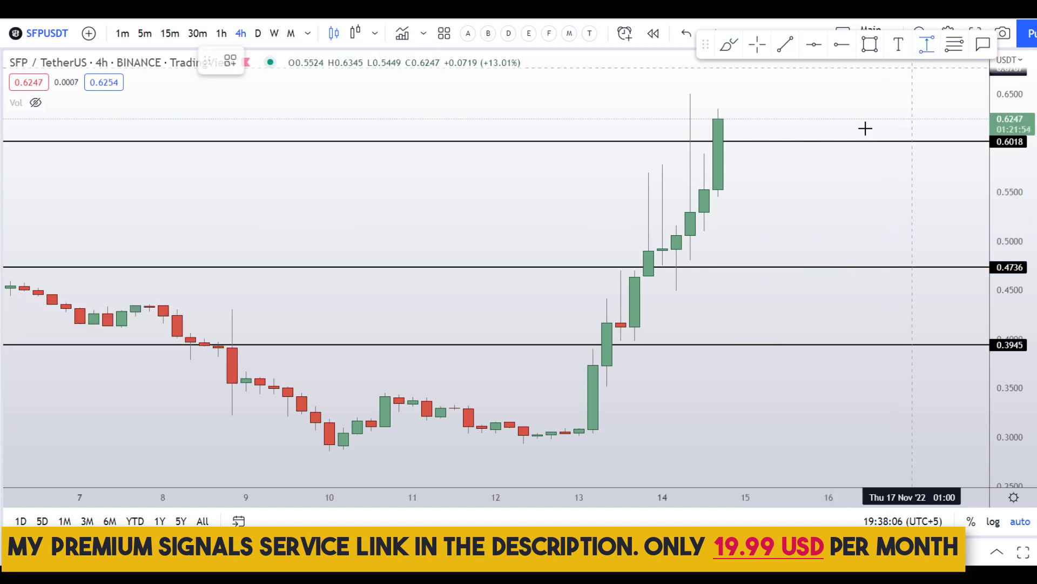
left_click(803, 264)
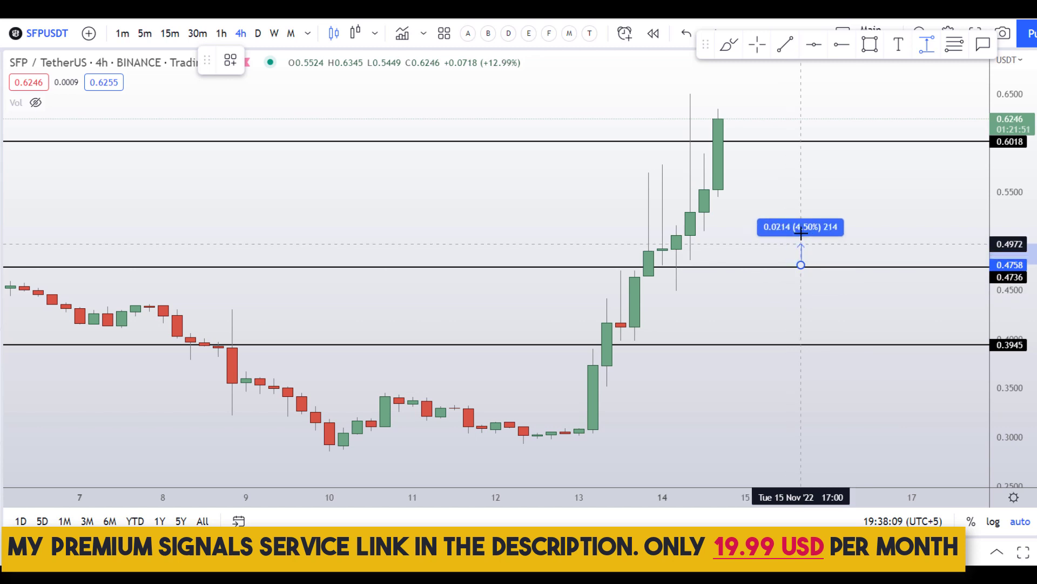
left_click(840, 141)
left_click_drag(885, 194, 653, 220)
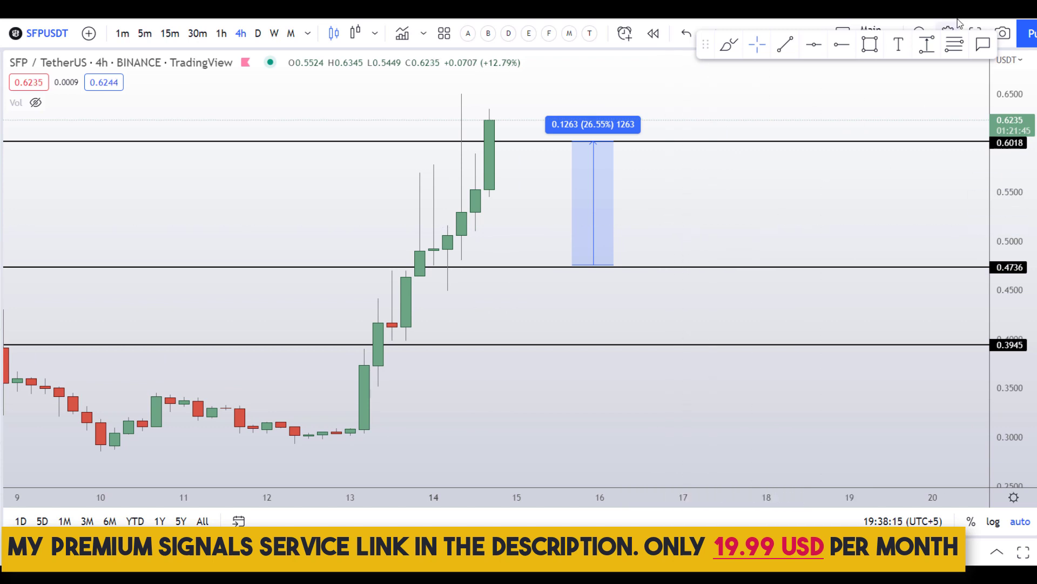
Step: Measure the price range from 0.3945 up to 0.4736 (20.68%)
left_click(923, 50)
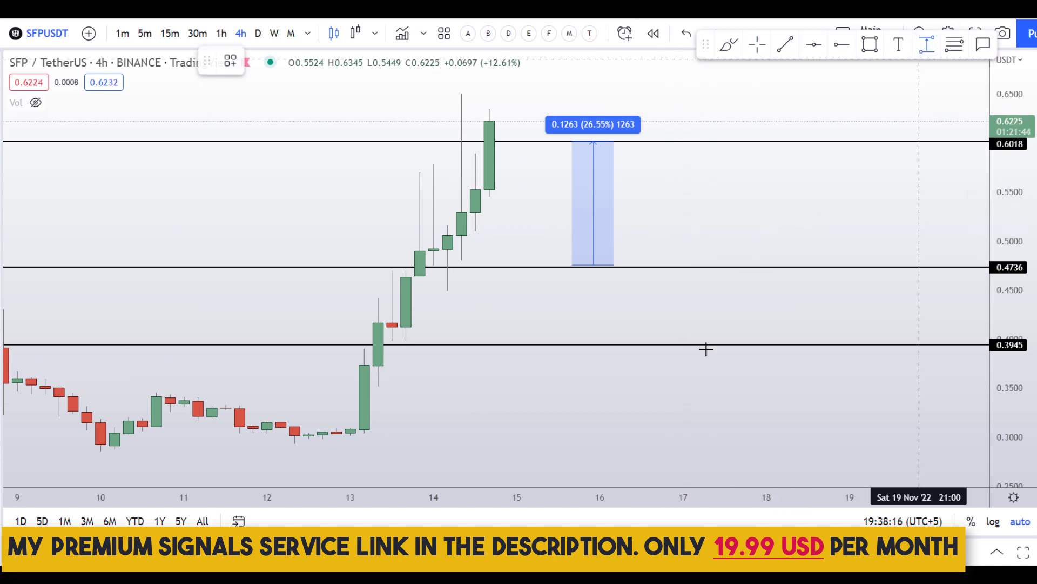
left_click(759, 345)
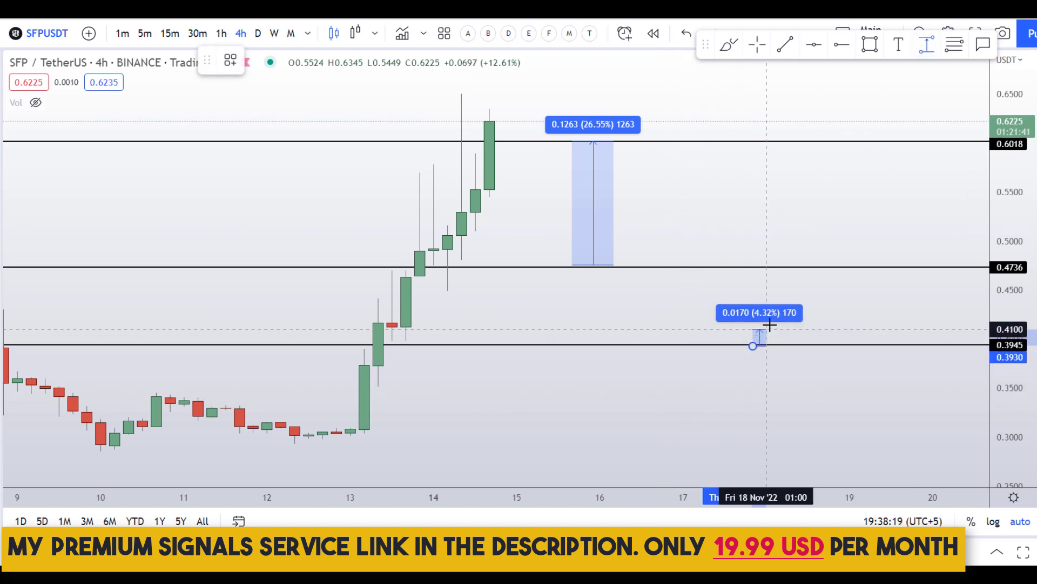
left_click(794, 268)
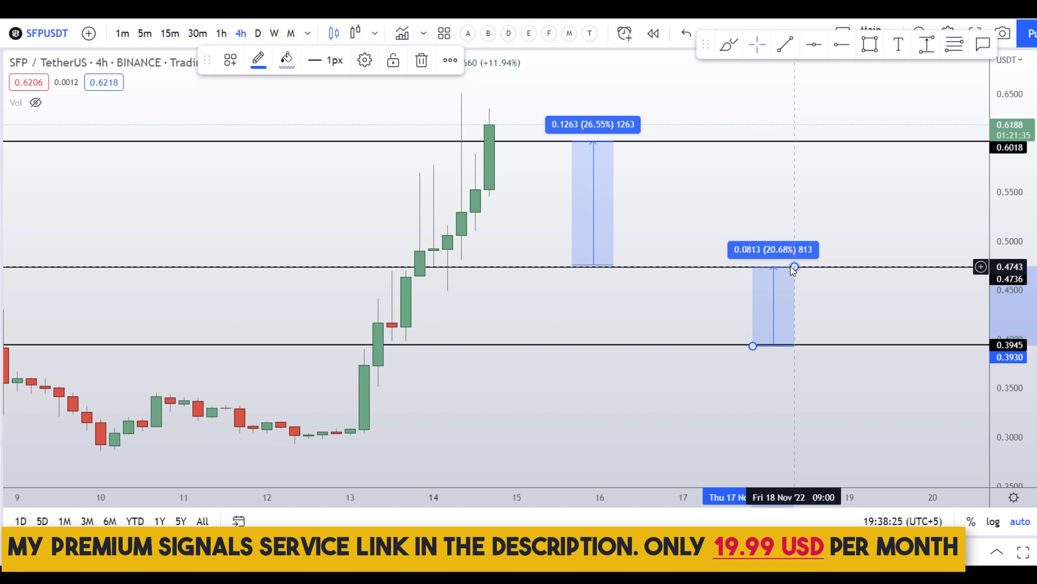
Step: Measure from 0.3945 to 0.6018 (52.53%), then shift the chart left and compress the price scale
key("alt+shift+r")
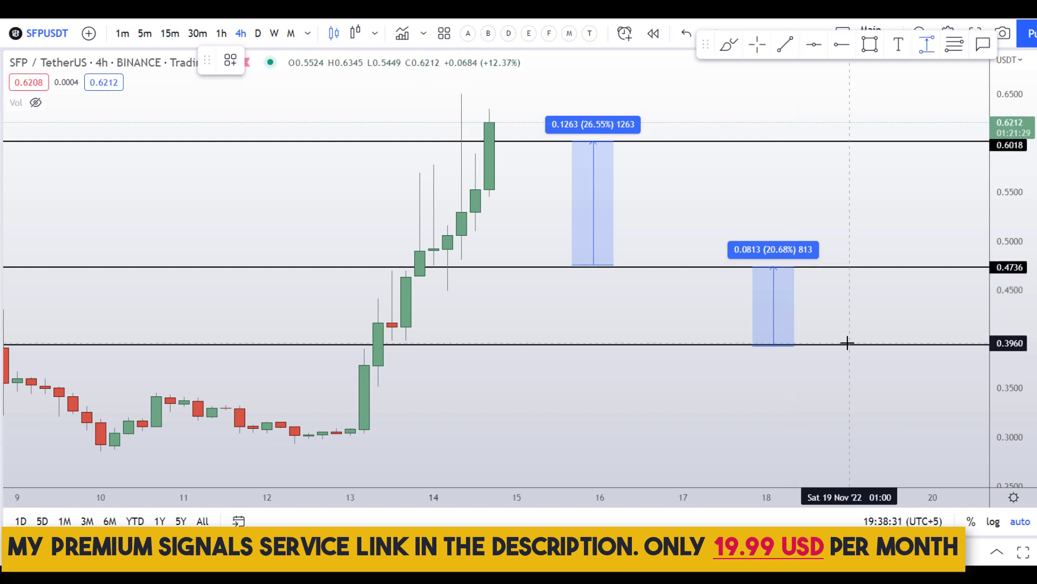
left_click(849, 344)
left_click(891, 142)
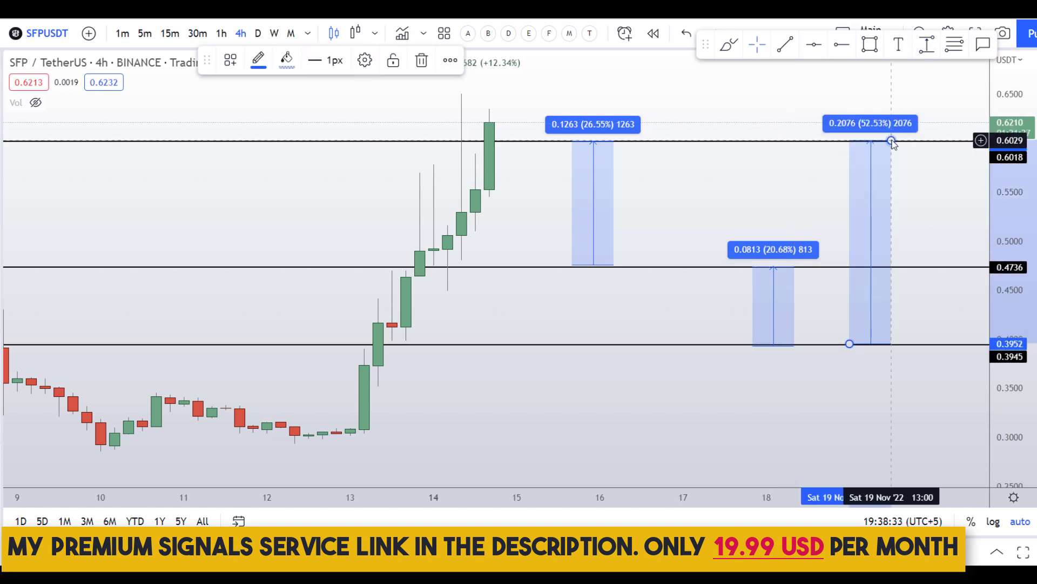
left_click_drag(907, 185, 767, 243)
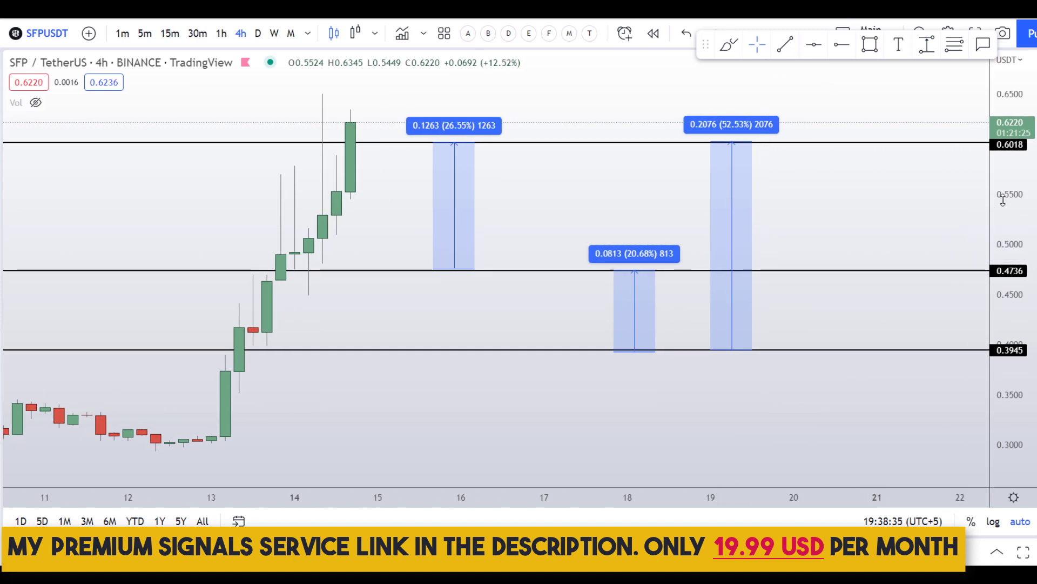
mouse_move(1004, 202)
left_mouse_down()
mouse_move(1015, 319)
mouse_move(981, 286)
left_mouse_up()
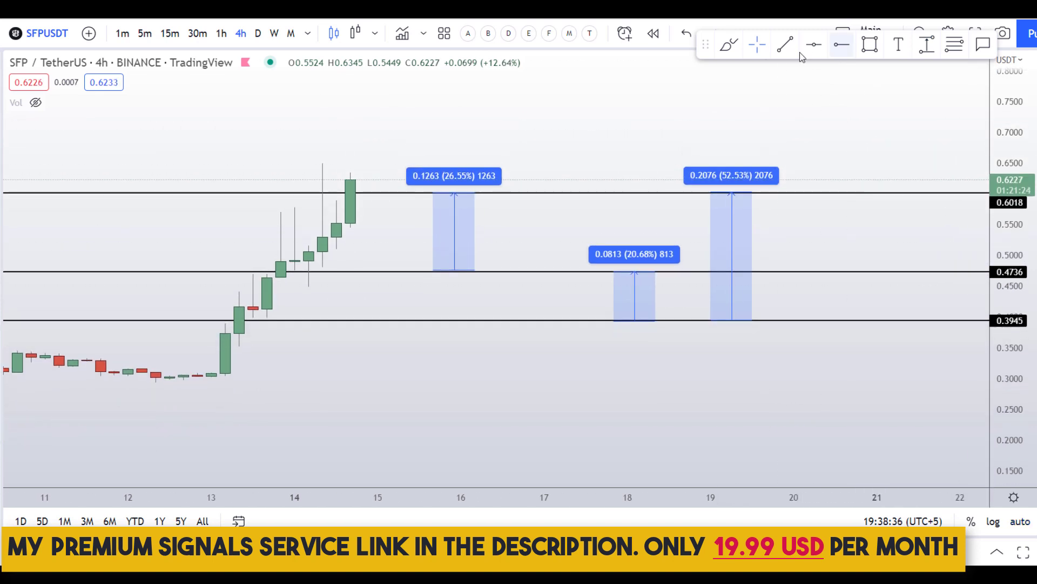
Step: Mark the 0.4736 and 0.6018 levels in red, then undo the marks
left_click(730, 49)
left_click_drag(381, 273, 446, 273)
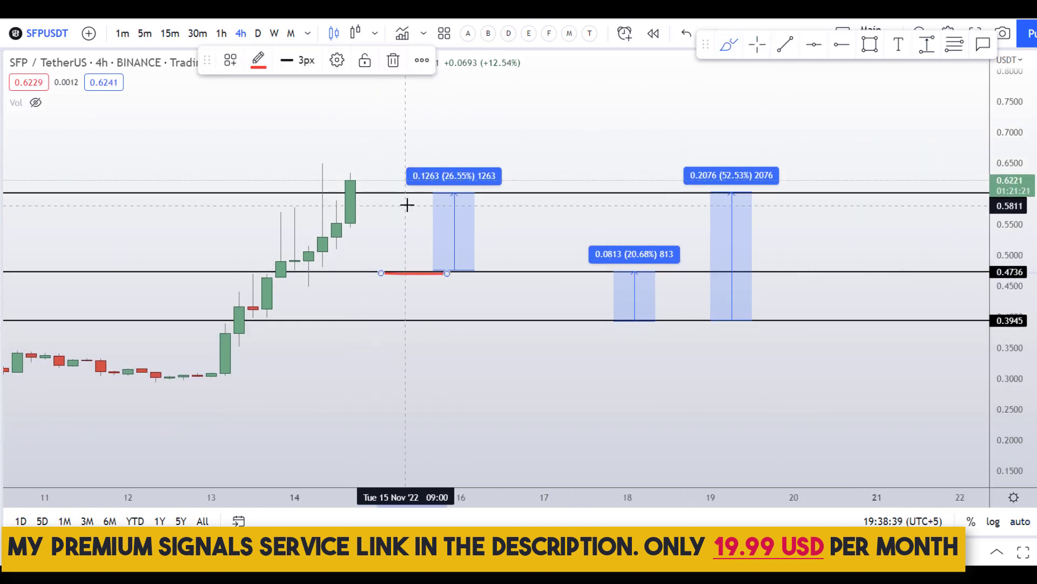
left_click_drag(409, 201, 489, 201)
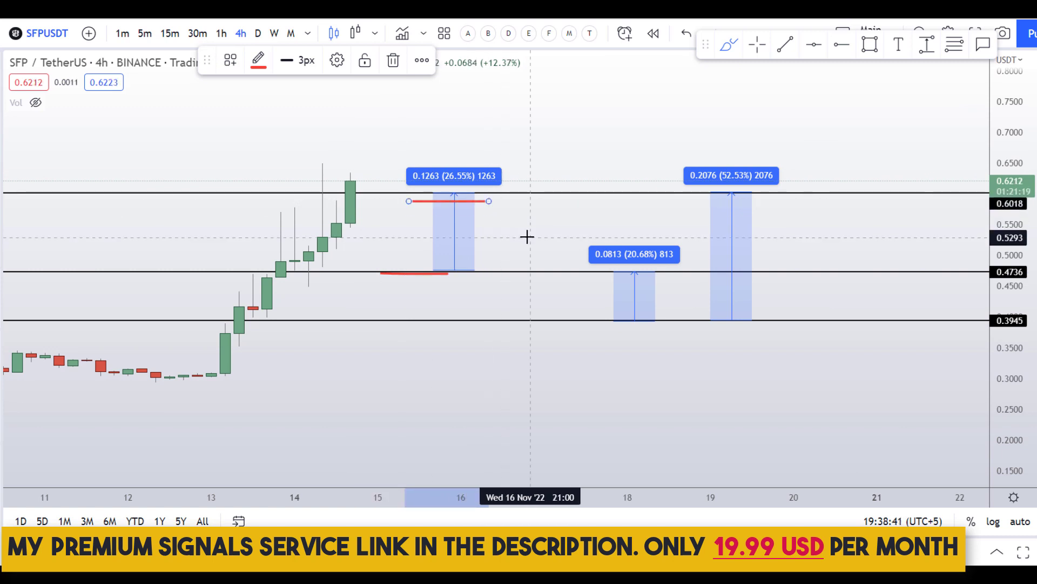
key("ctrl+z")
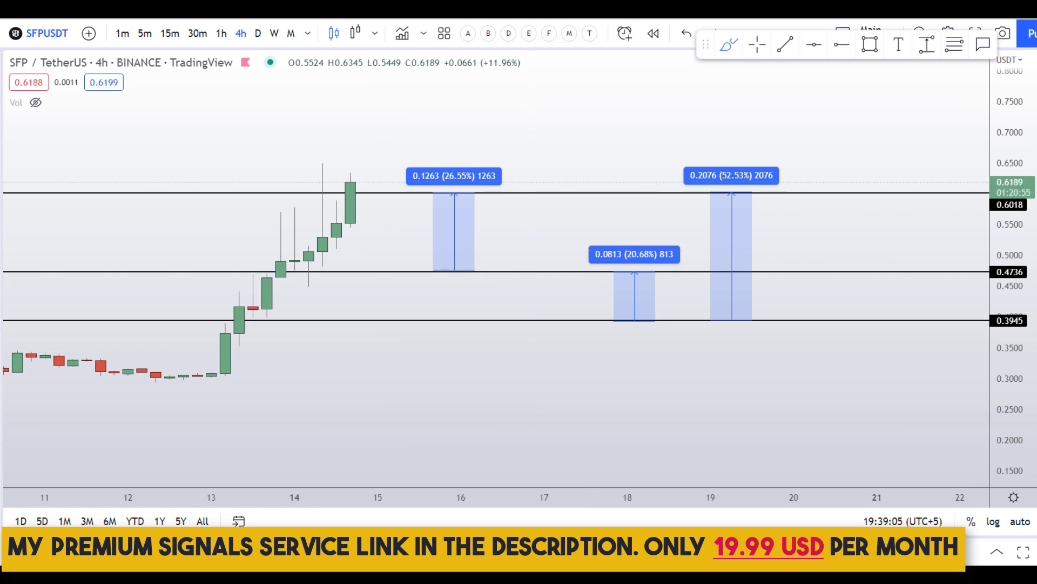
Step: Draw a red loop around the measurements and circle the 52.53% and 26.55% labels
mouse_move(432, 131)
left_mouse_down()
mouse_move(391, 152)
mouse_move(558, 343)
mouse_move(847, 171)
mouse_move(637, 108)
mouse_move(391, 130)
left_mouse_up()
left_click_drag(714, 143, 753, 153)
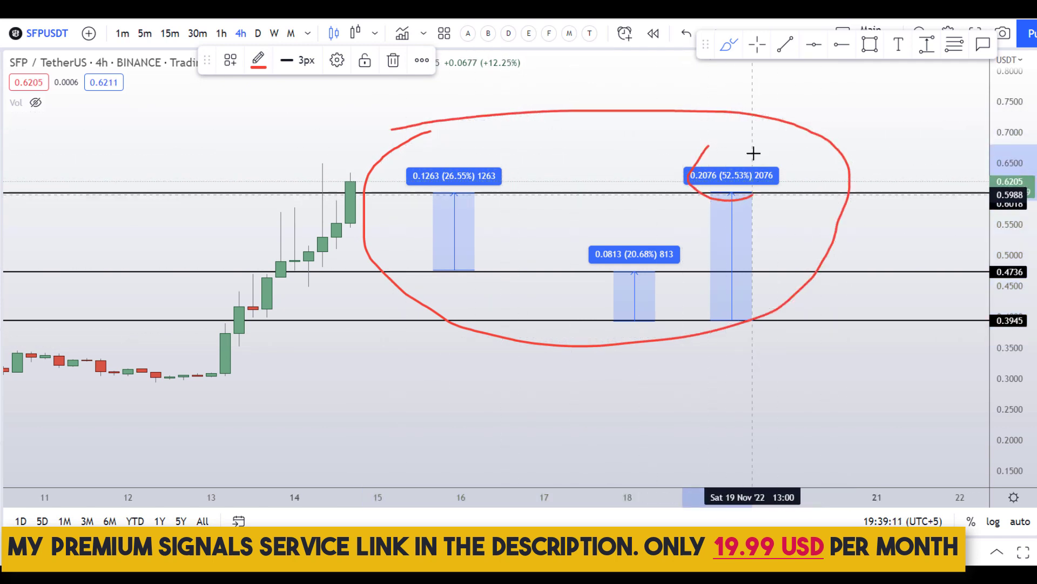
mouse_move(454, 148)
left_mouse_down()
mouse_move(475, 211)
mouse_move(473, 195)
left_mouse_up()
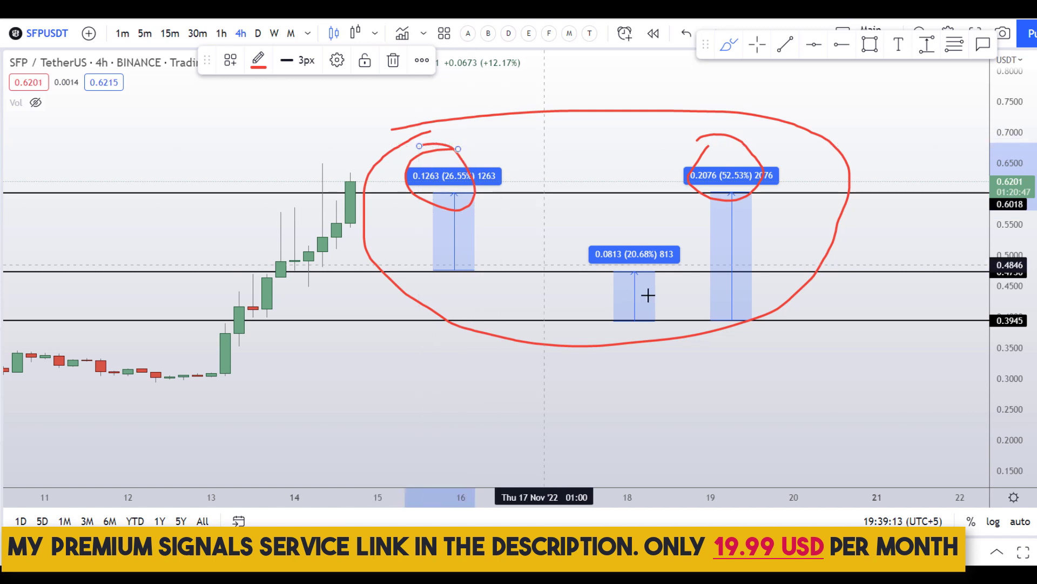